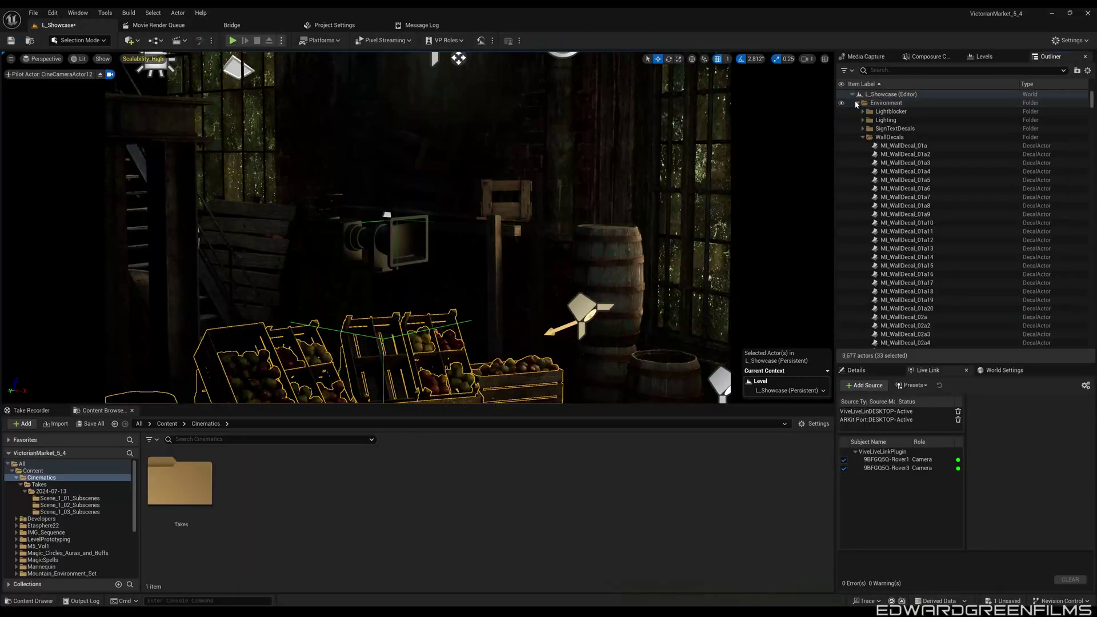
- Collapse the Environment folder in the Outliner so only top-level cameras, lights and actors show
left_click(857, 104)
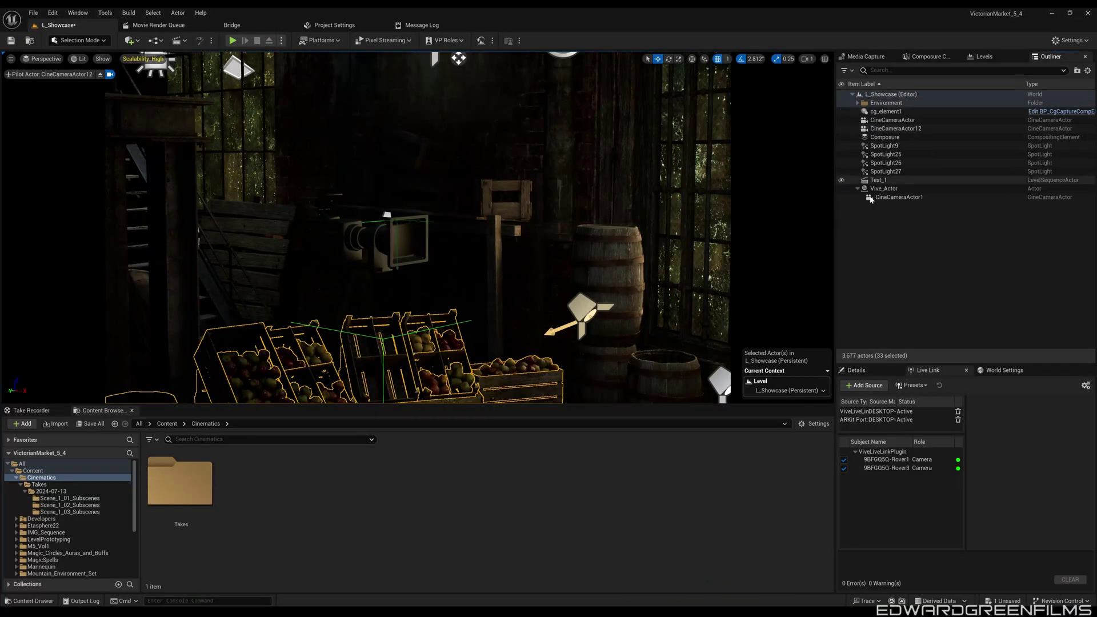
- Collapse the Environment folder again and pilot the Vive-tracked CineCameraActor1 in the viewport
left_click(473, 265)
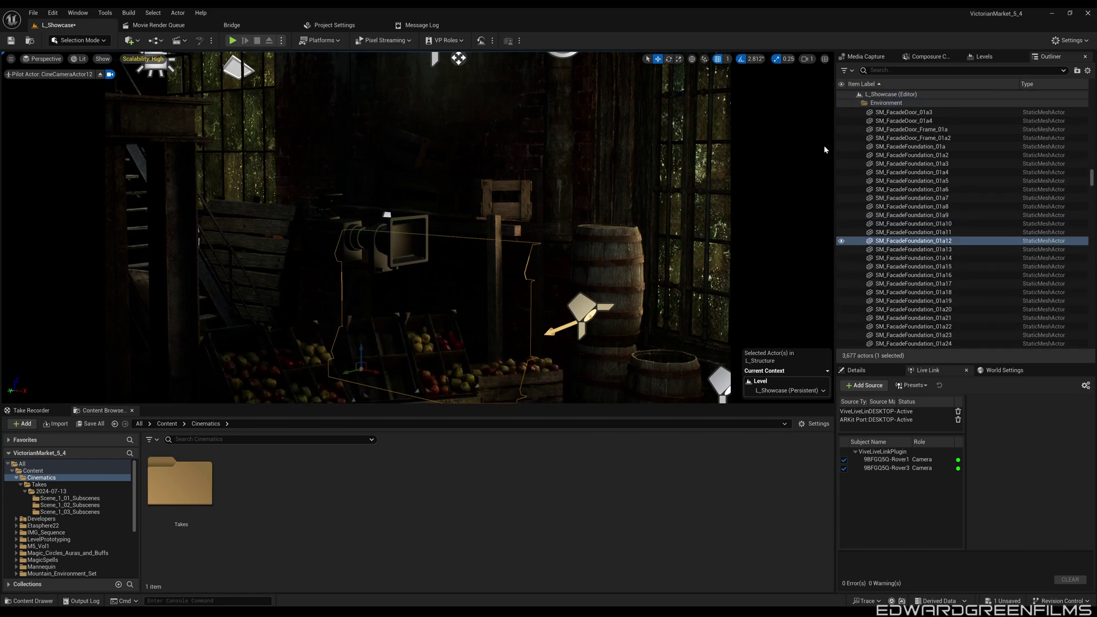
left_click(866, 103)
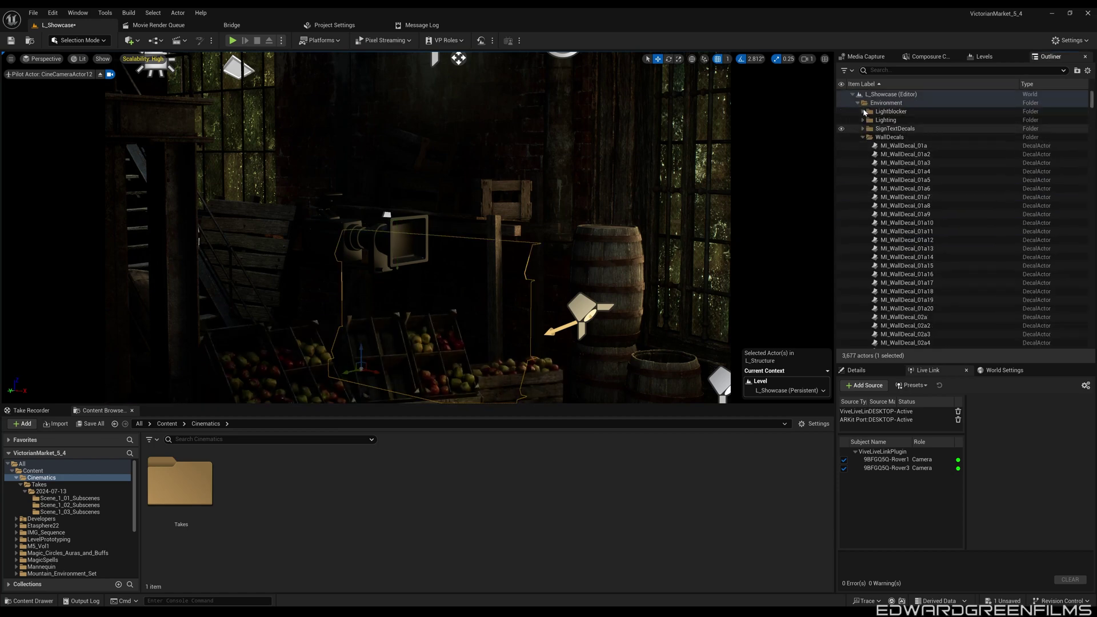
left_click(858, 103)
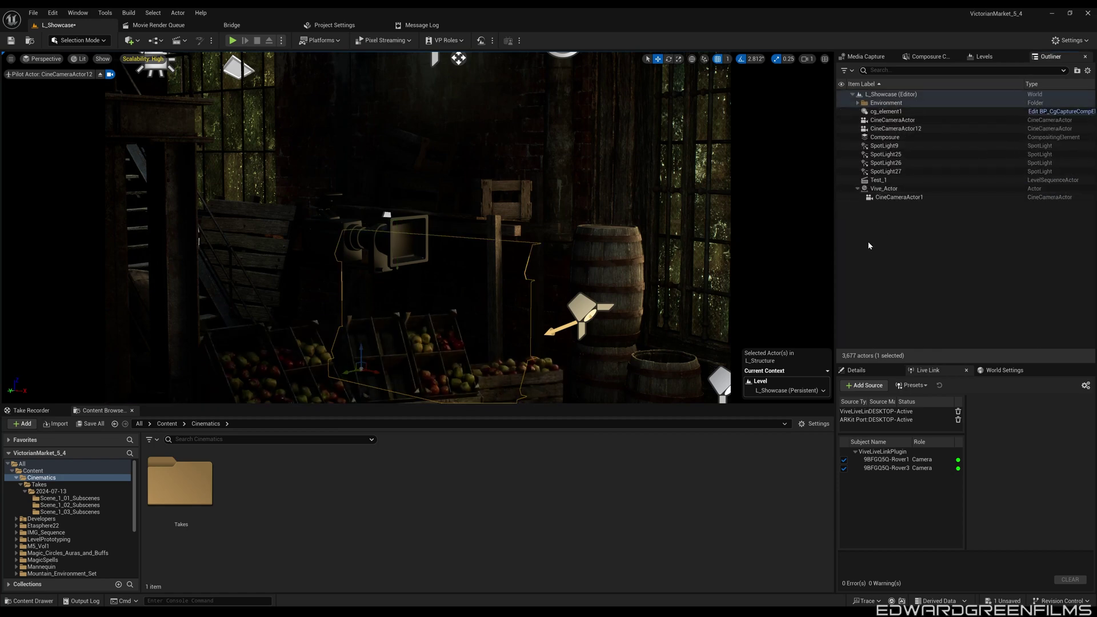
left_click(11, 57)
left_click(76, 175)
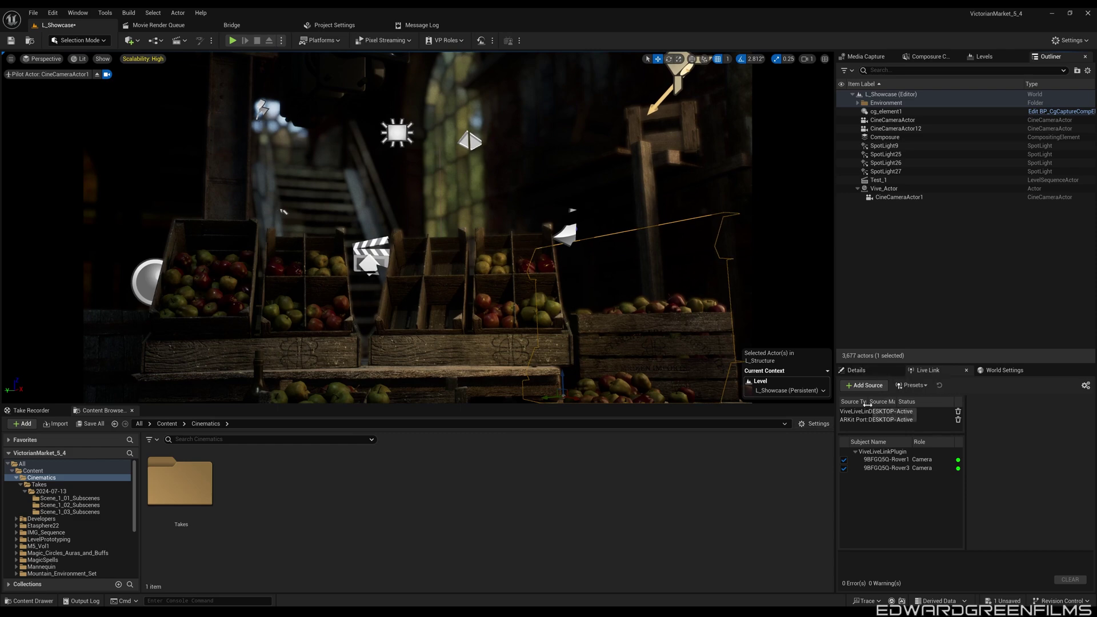
- Add the ViveLiveLinkPlugin Message Bus source in Live Link and select CineCameraActor1
left_click(864, 385)
mouse_move(915, 419)
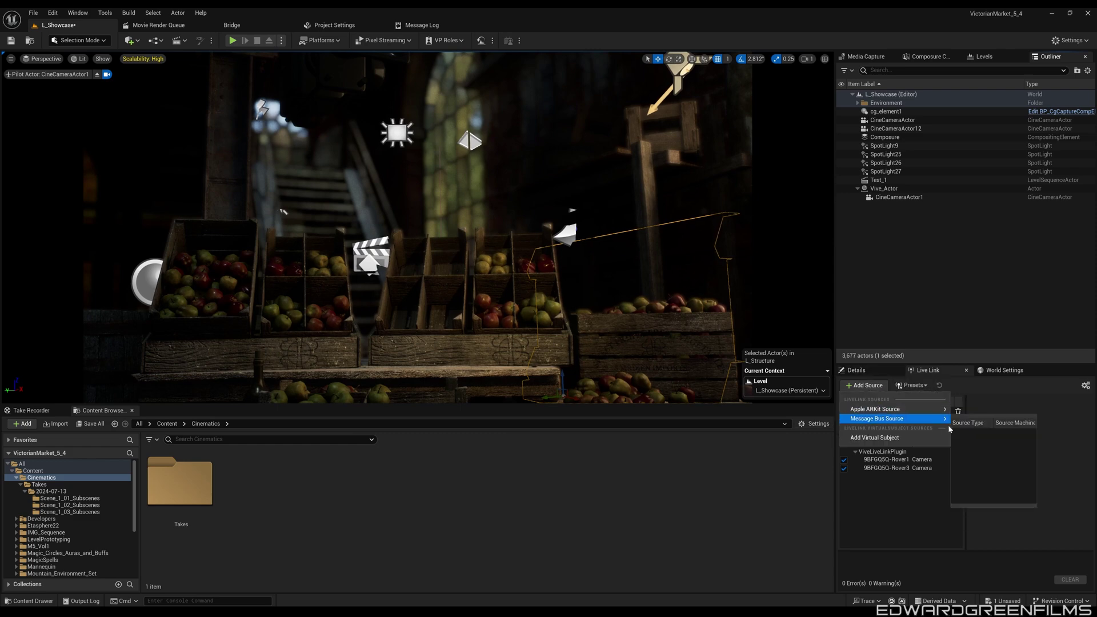
left_click(965, 434)
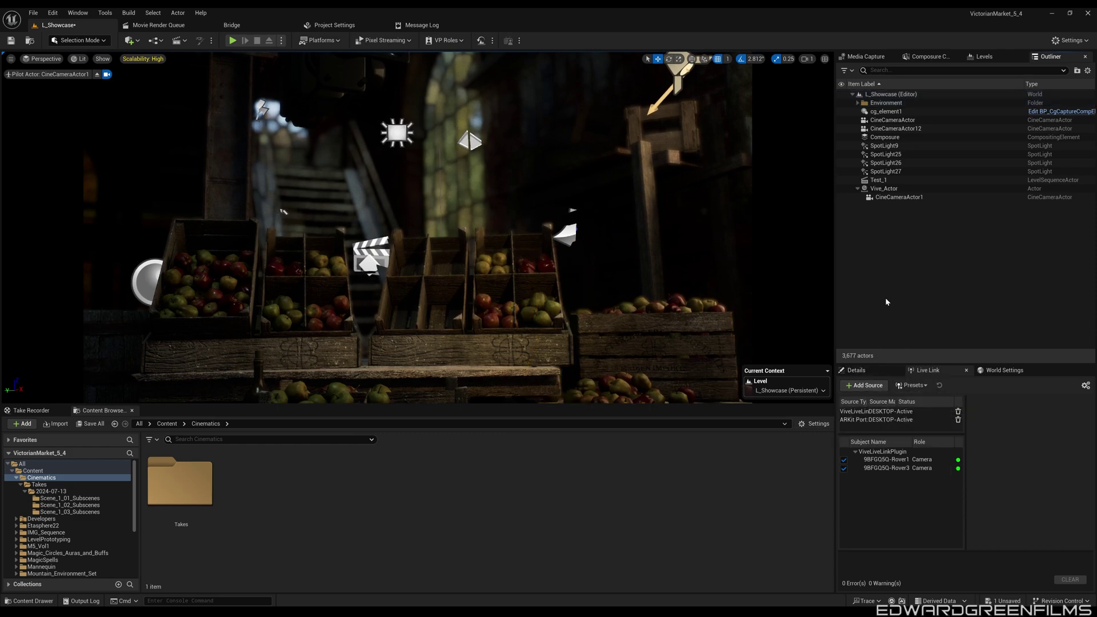
left_click(889, 199)
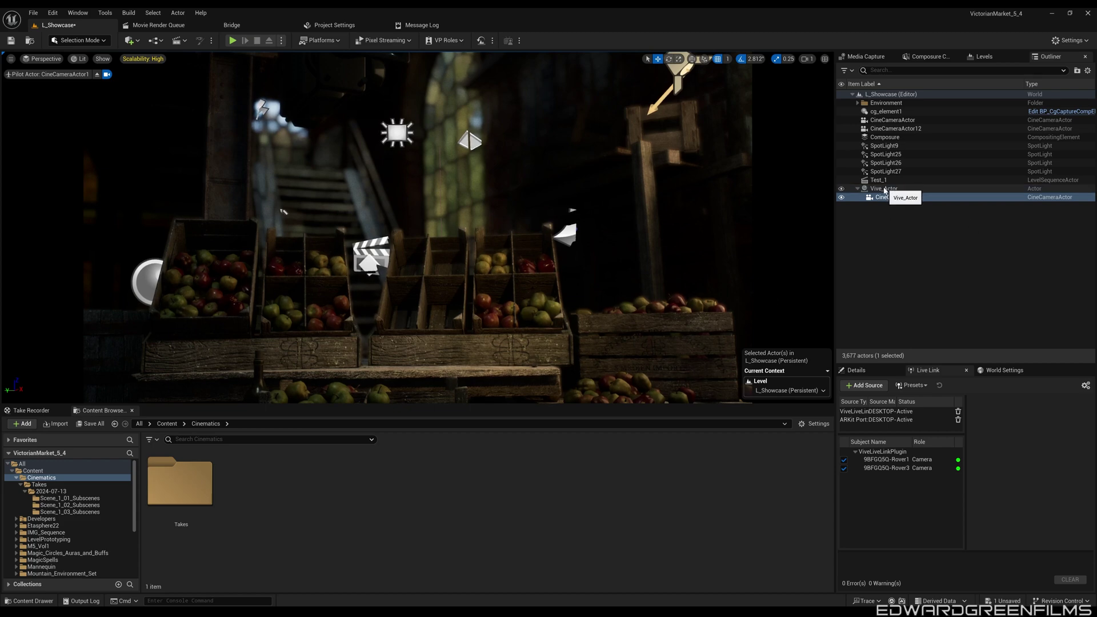
- Show CineCameraActor1's components, including LiveLinkComponentController, and its Transform values in Details
left_click(860, 370)
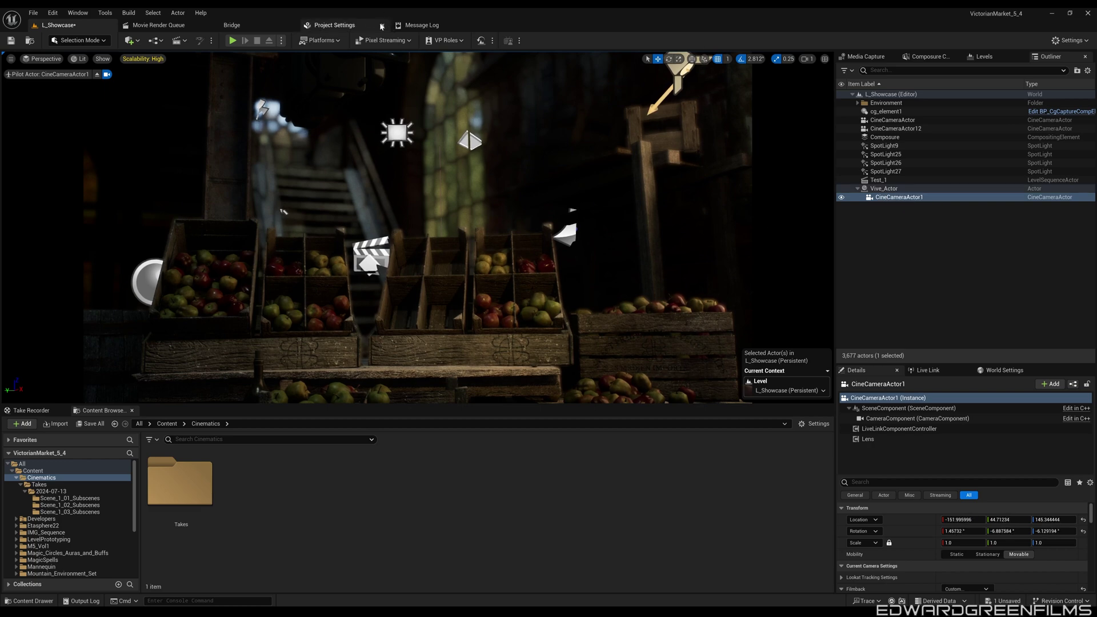
left_click(137, 43)
- Place a new empty Actor2 from Quick Add > Basic > Actor and move it right and up
mouse_move(158, 128)
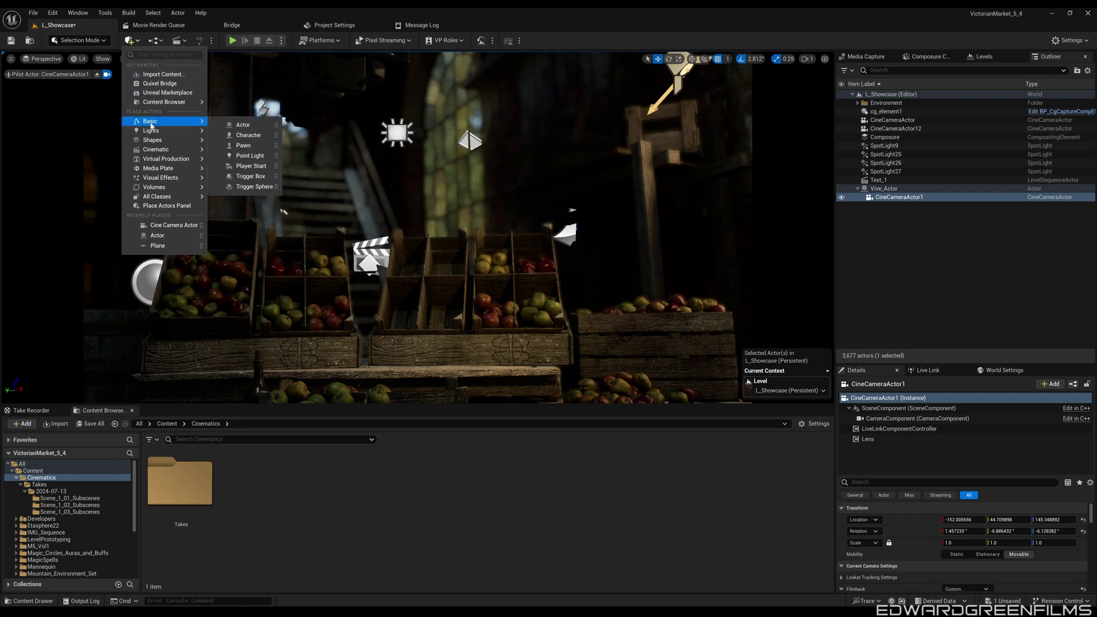
left_click(240, 125)
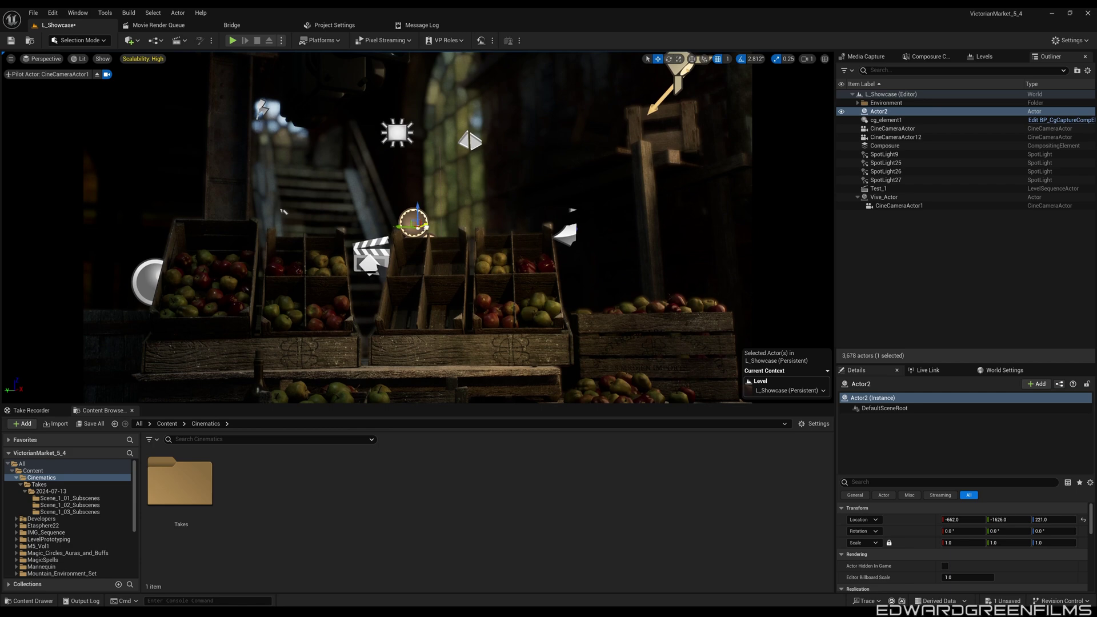
left_click_drag(411, 221, 501, 192)
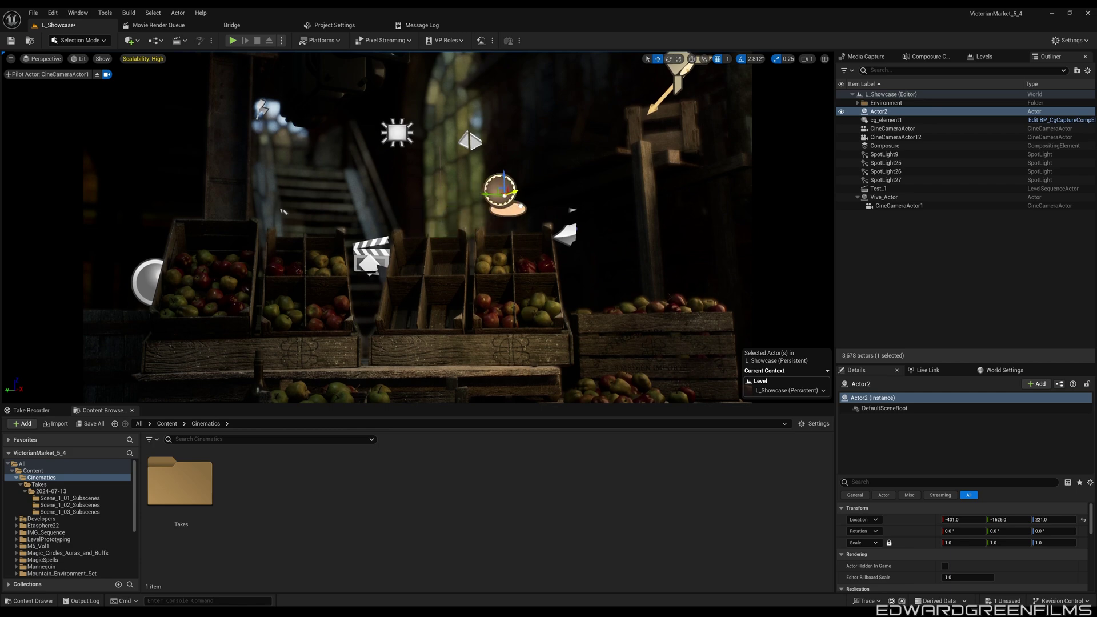
- Pilot CineCameraActor12, reposition Actor2 above the camera at -293, -1477, 254, and select the CineCameraActor
left_click(41, 58)
left_click(86, 188)
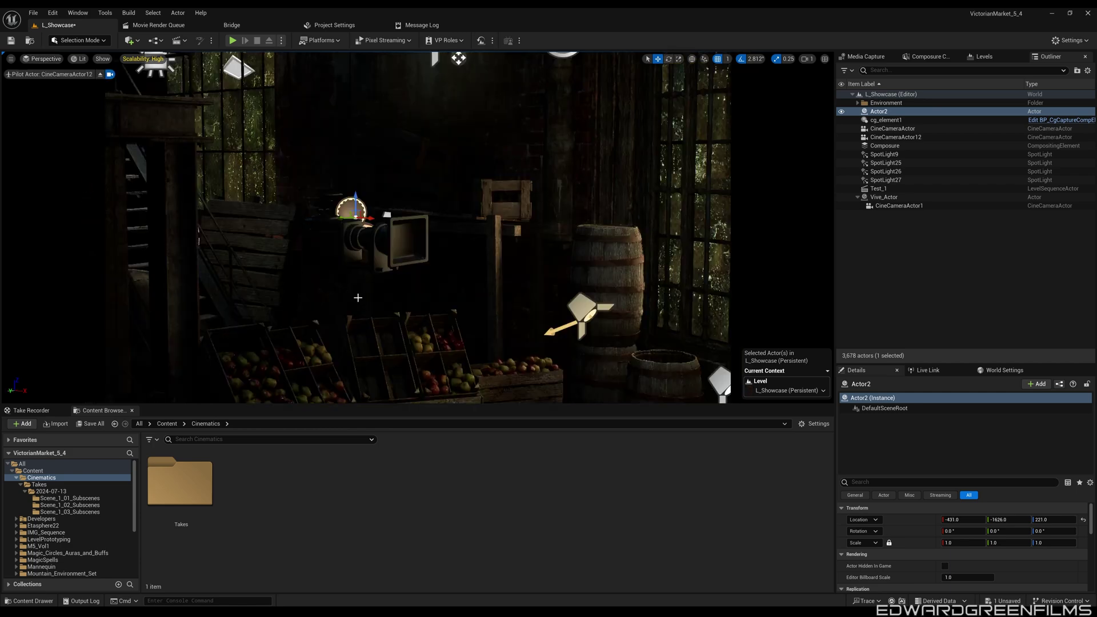
mouse_move(355, 194)
left_mouse_down()
mouse_move(311, 186)
mouse_move(422, 213)
mouse_move(342, 191)
left_mouse_up()
left_click(410, 240)
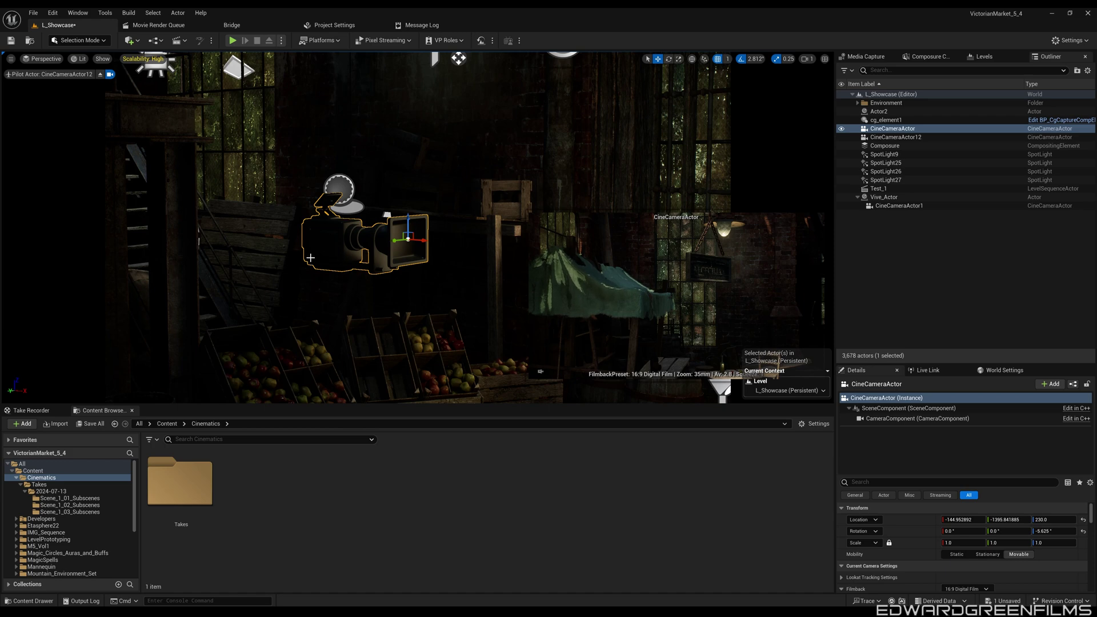
- Drag the CineCameraActor onto Actor2 in the Outliner to make it Actor2's child
left_click(346, 189)
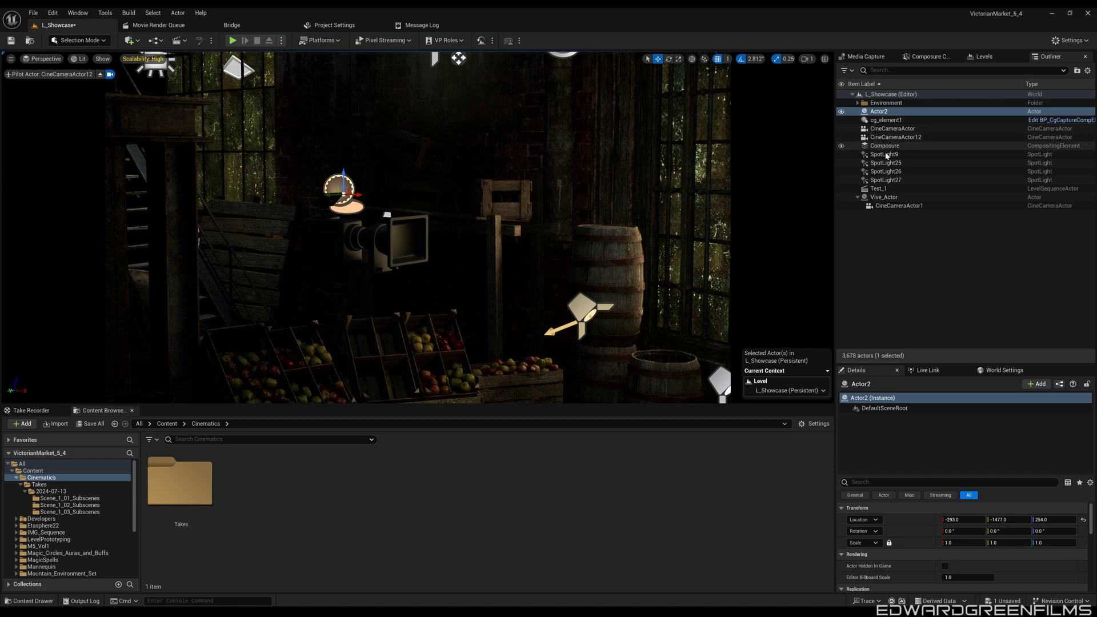
left_click(346, 243)
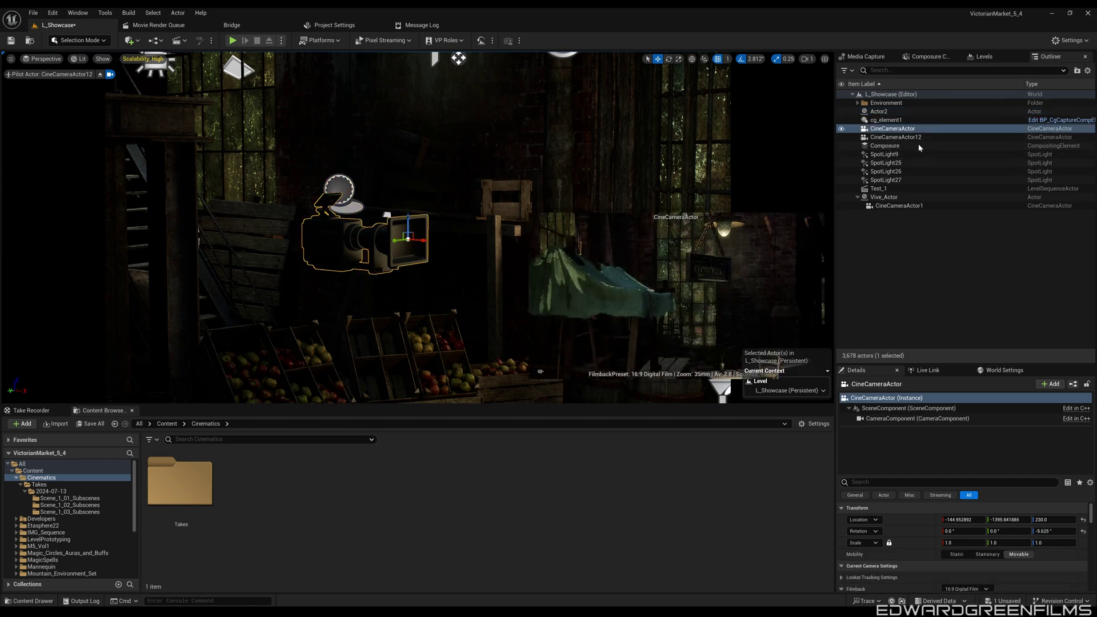
left_click(895, 129)
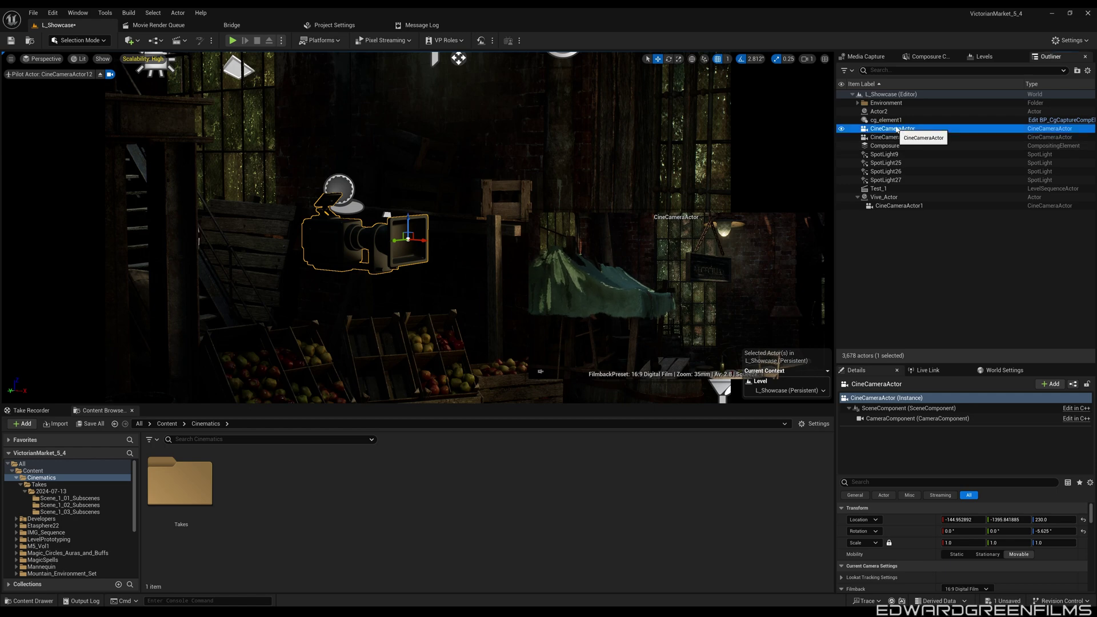
left_click_drag(896, 129, 883, 115)
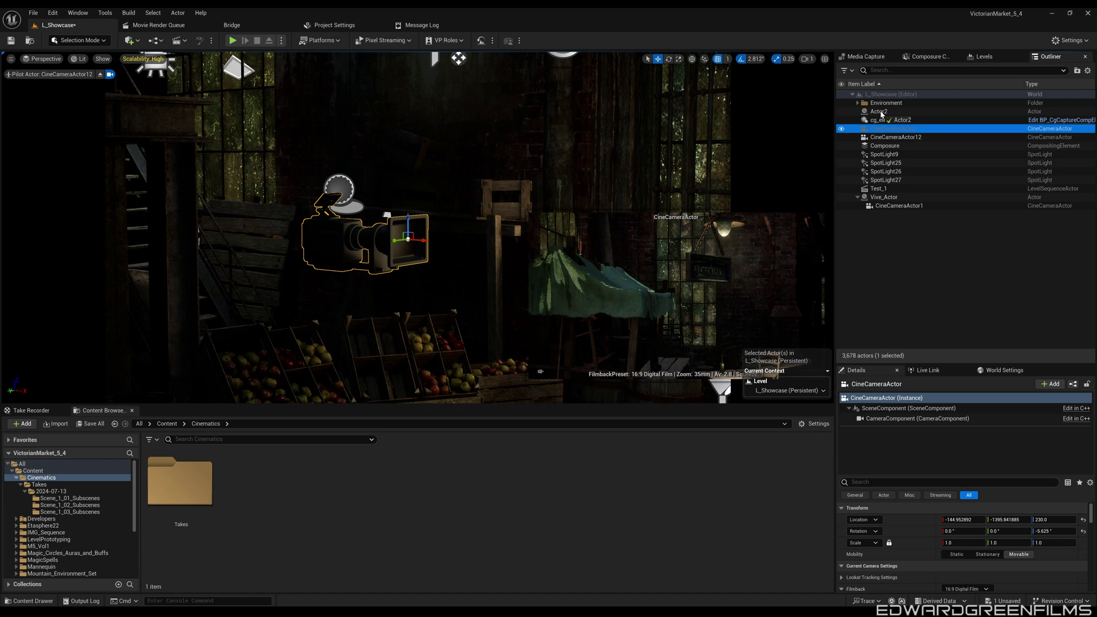
left_click_drag(882, 114, 880, 115)
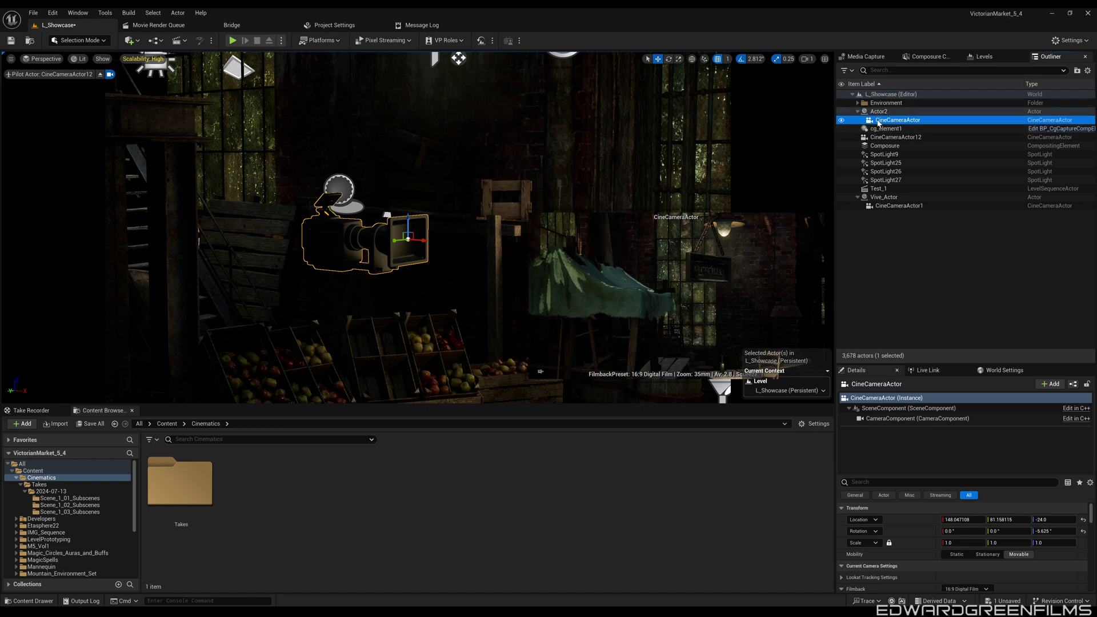
- Expand Actor2 and inspect its CineCameraActor child at local offset 148.05, 81.16, -24.0
left_click(878, 112)
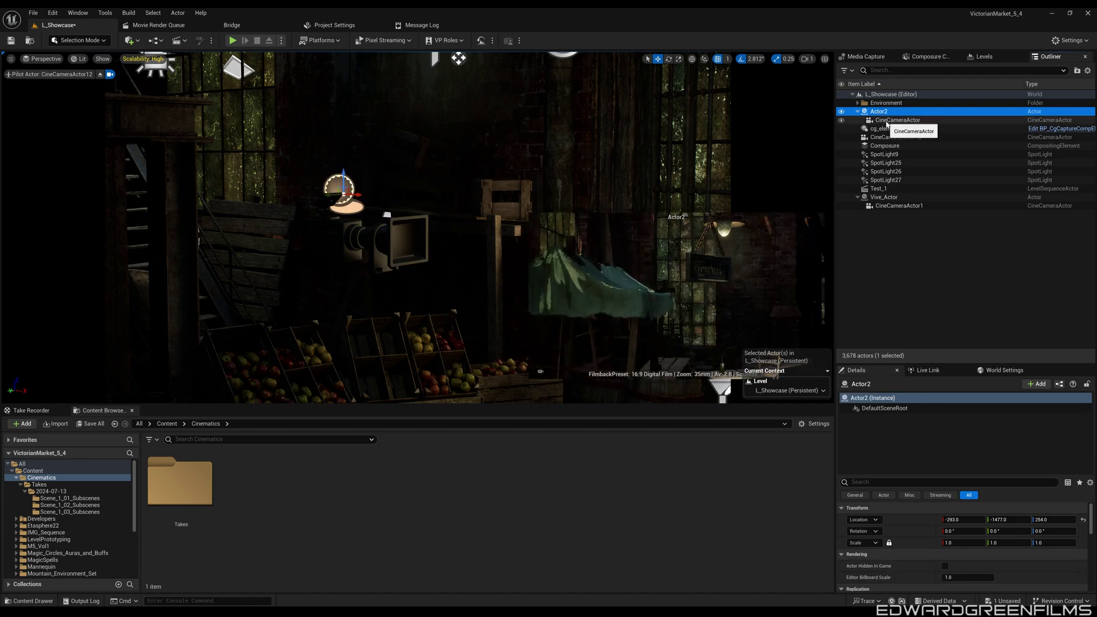
left_click(858, 112)
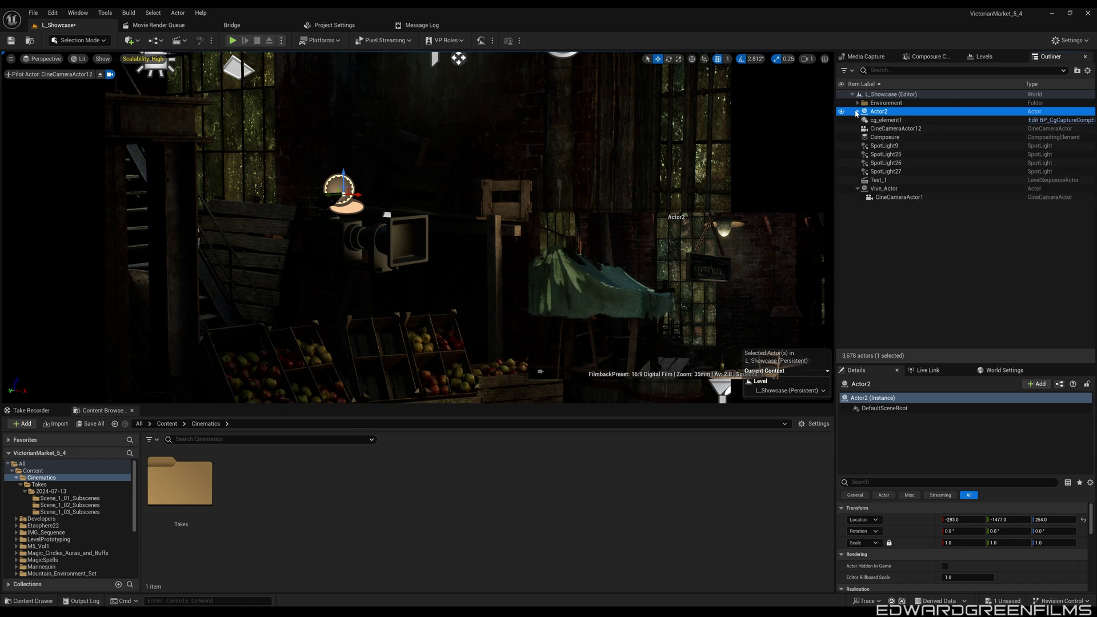
left_click(858, 112)
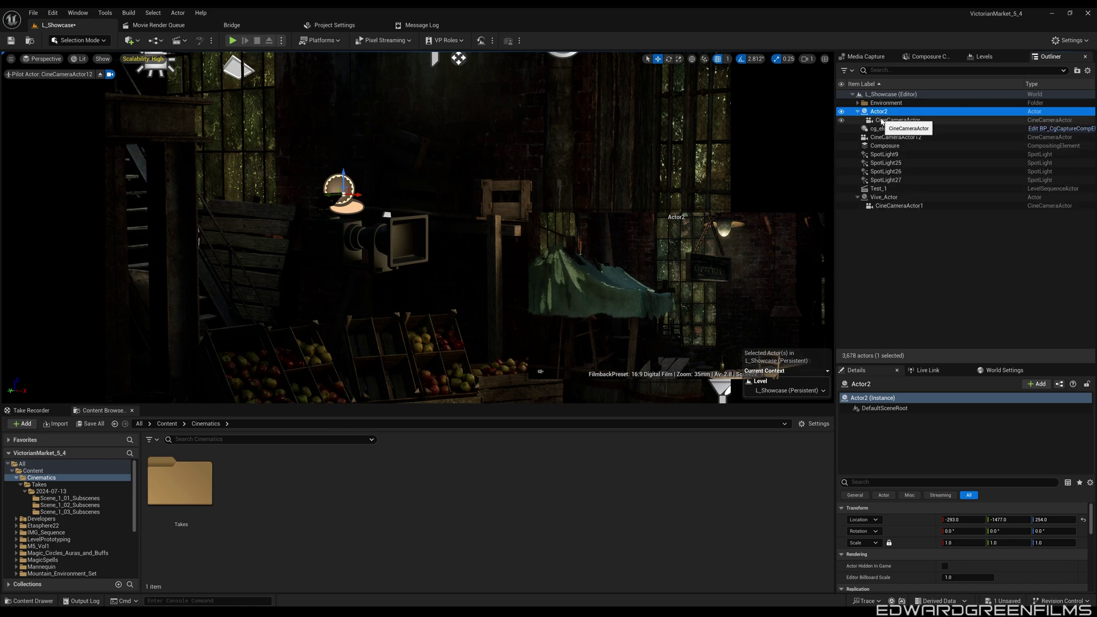
left_click(884, 120)
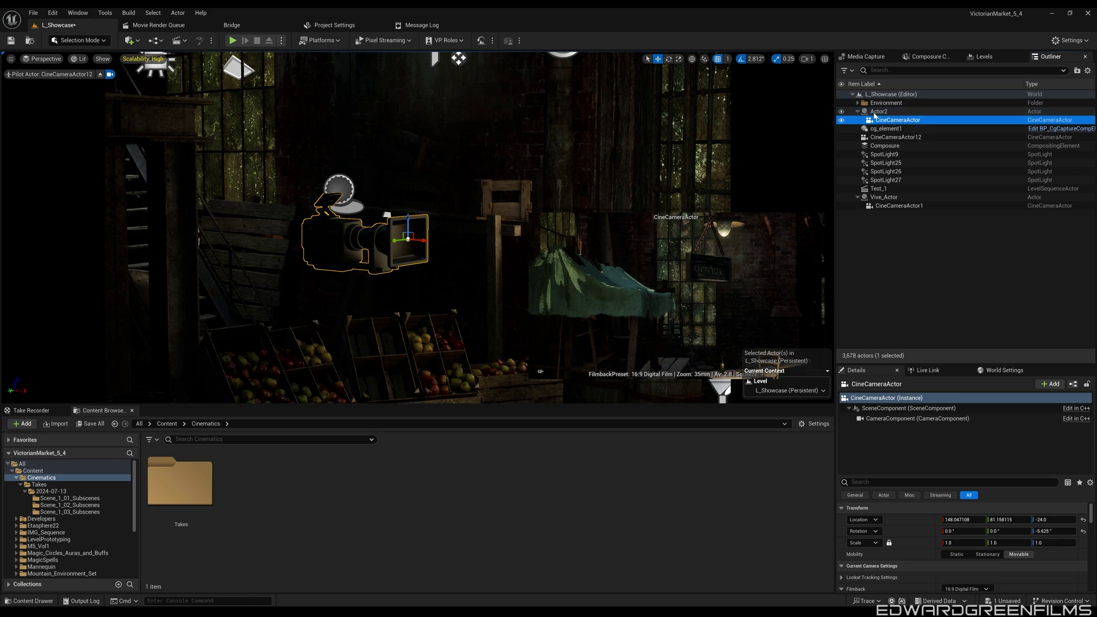
left_click(878, 113)
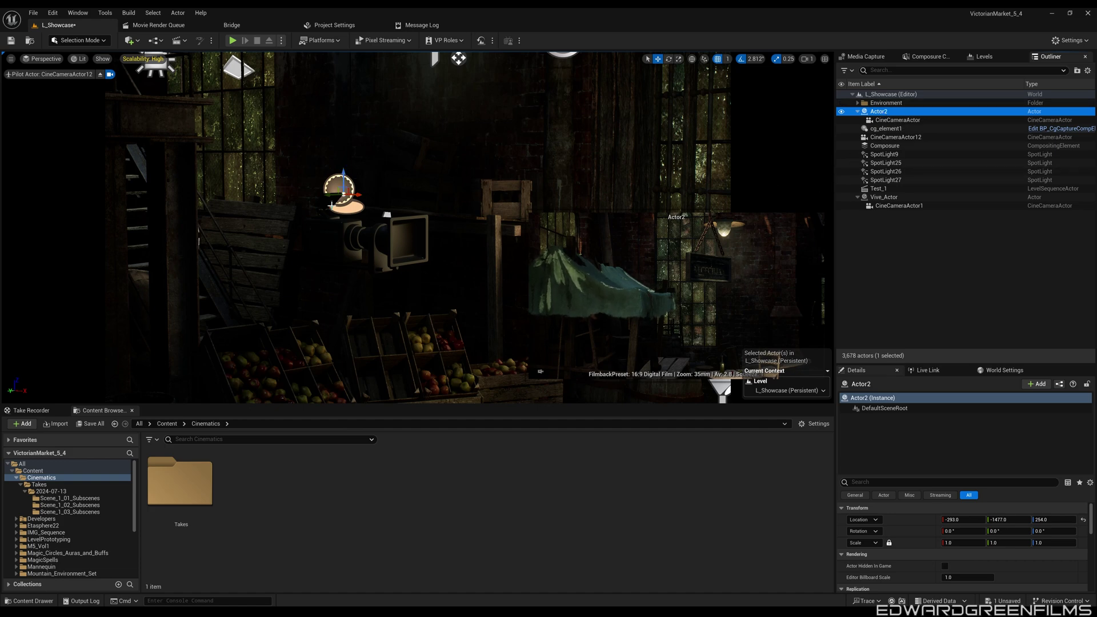
- Slide Actor2 along X from -293 to -216 with the move gizmo, then deselect it
key("r")
key("e")
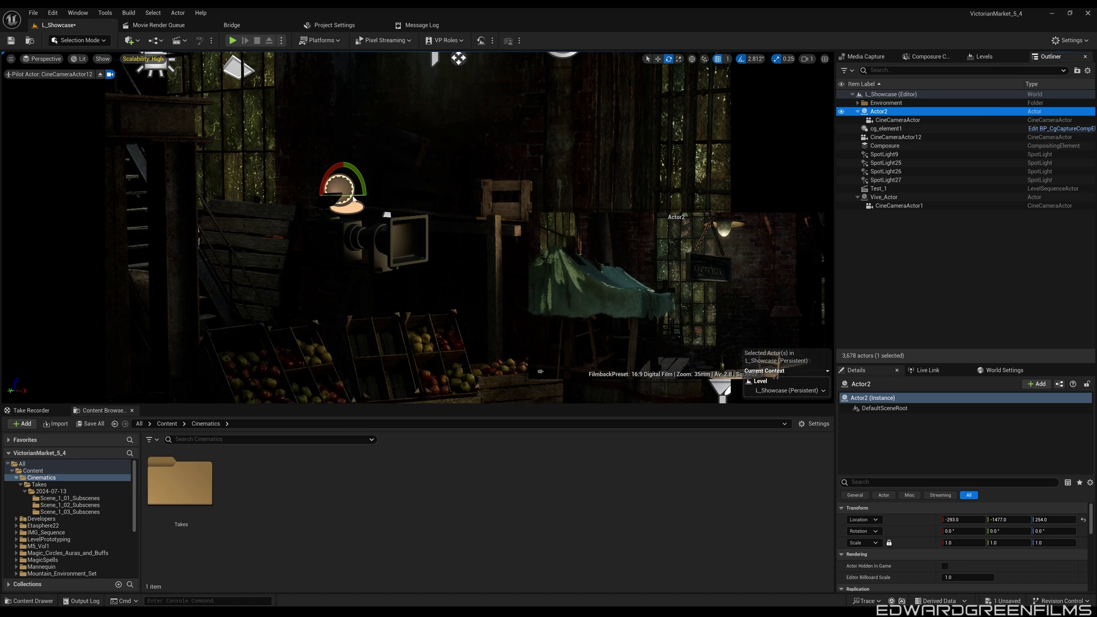
mouse_move(354, 199)
left_mouse_down()
mouse_move(324, 204)
mouse_move(354, 200)
left_mouse_up()
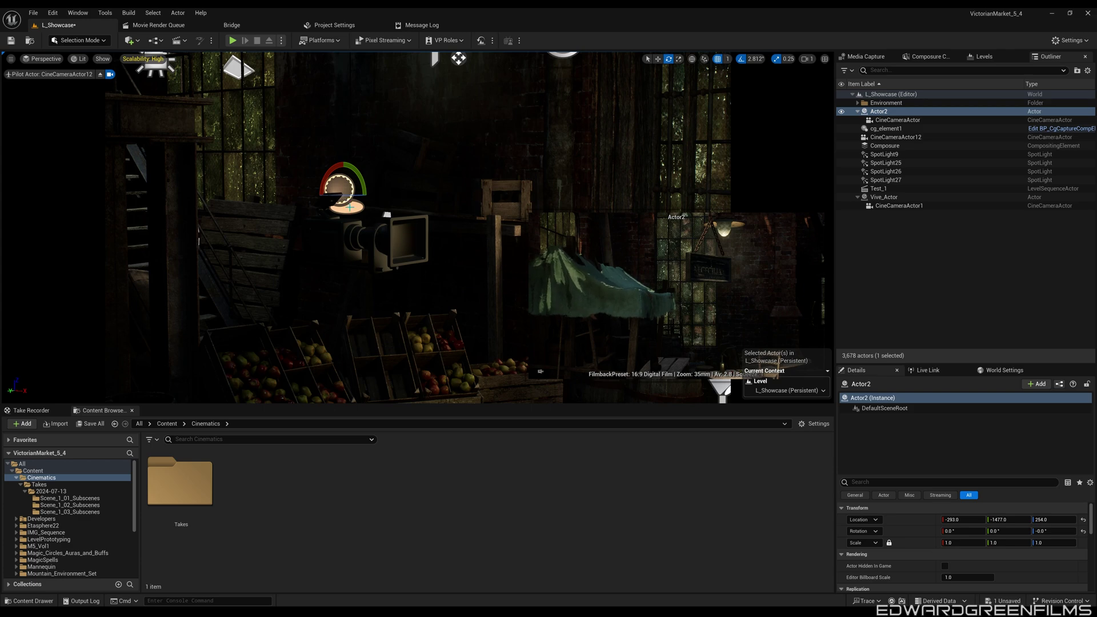
key("w")
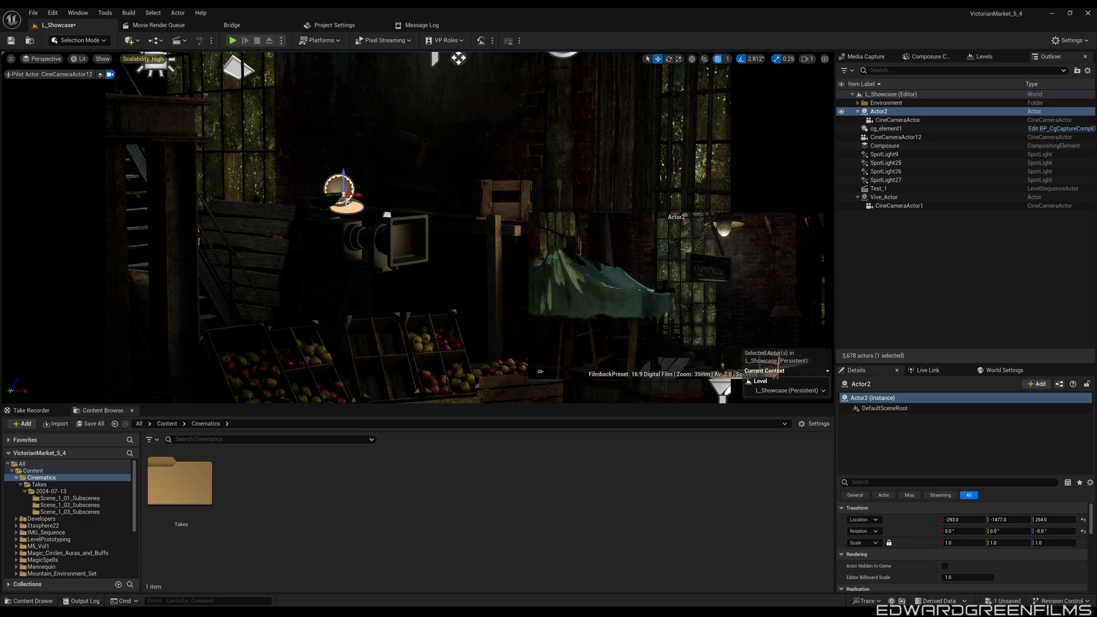
mouse_move(362, 198)
left_mouse_down()
mouse_move(397, 199)
mouse_move(343, 204)
left_mouse_up()
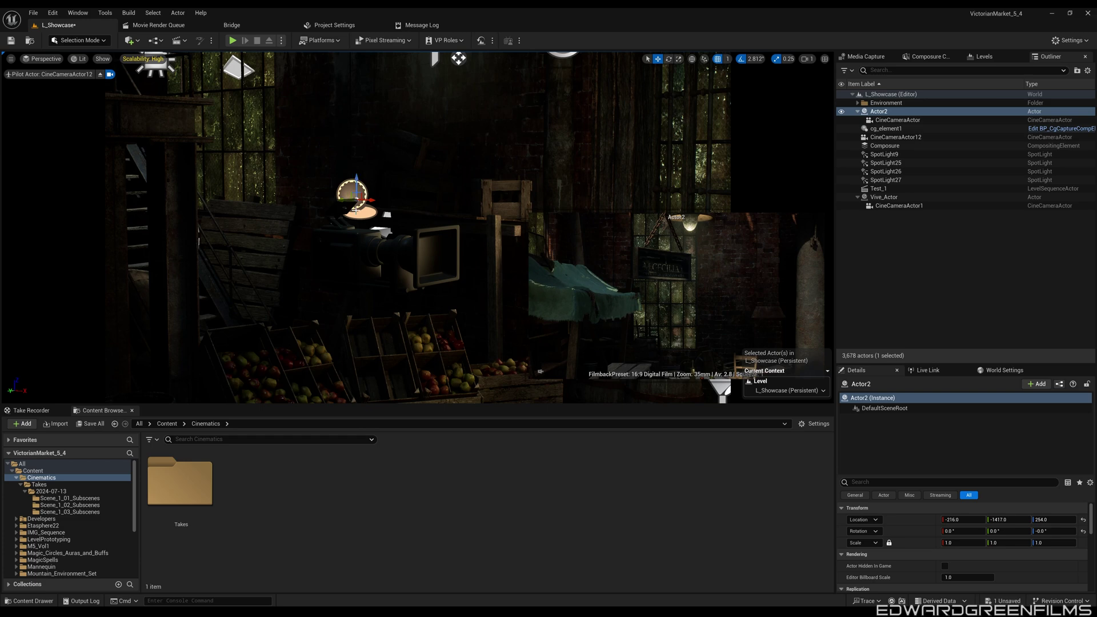
left_click(899, 233)
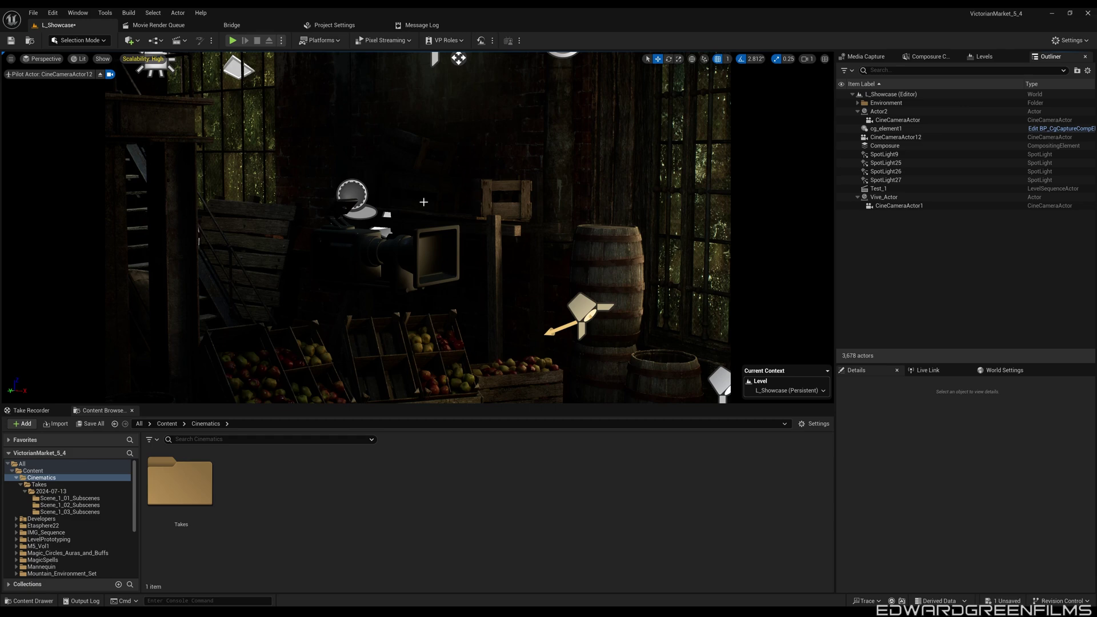
- Reselect Actor2 at -216, -1417, 254 to display its transform and camera preview
left_click(343, 190)
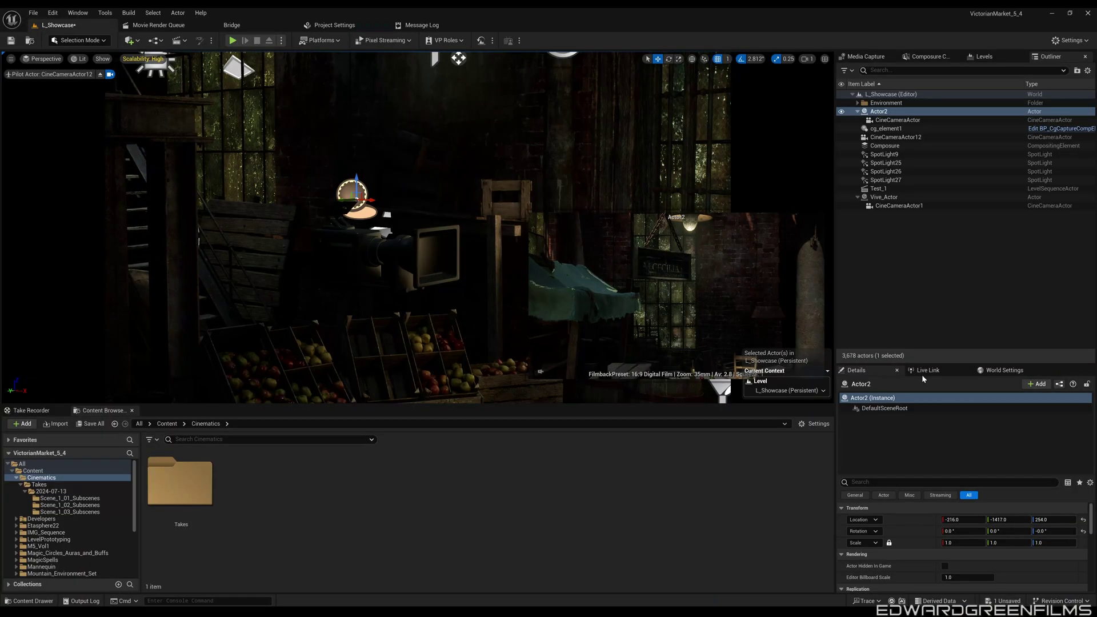
- Show the Live Link panel with its Add Source list of source types
left_click(927, 370)
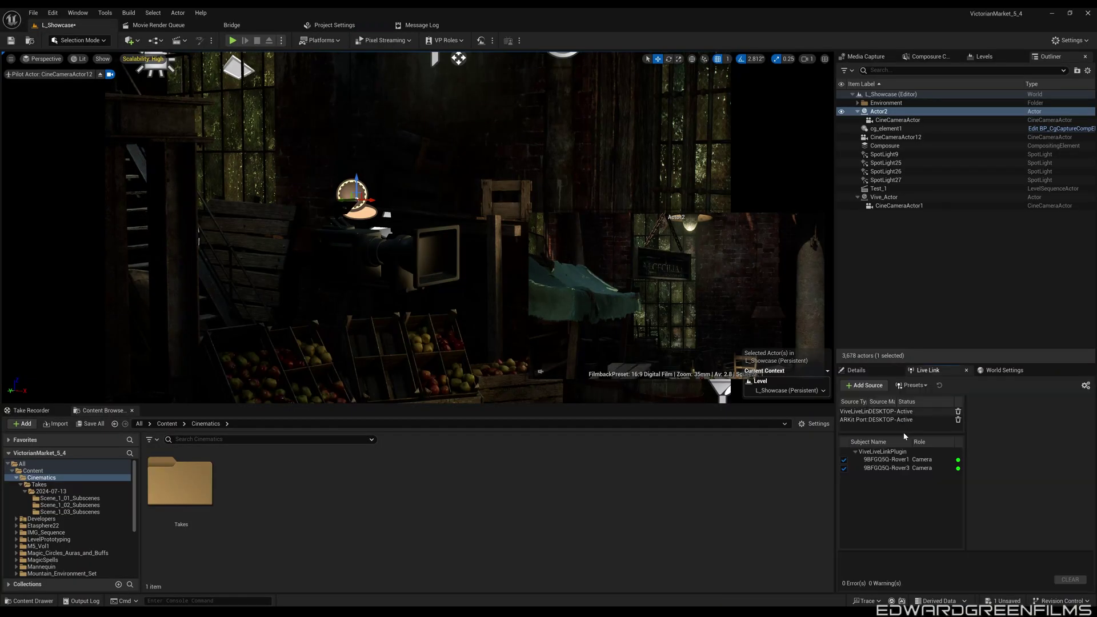
left_click(864, 385)
- Connect the ViveLiveLinkPlugin Message Bus source so both Vive rover subjects are active, then reselect Actor2
mouse_move(873, 419)
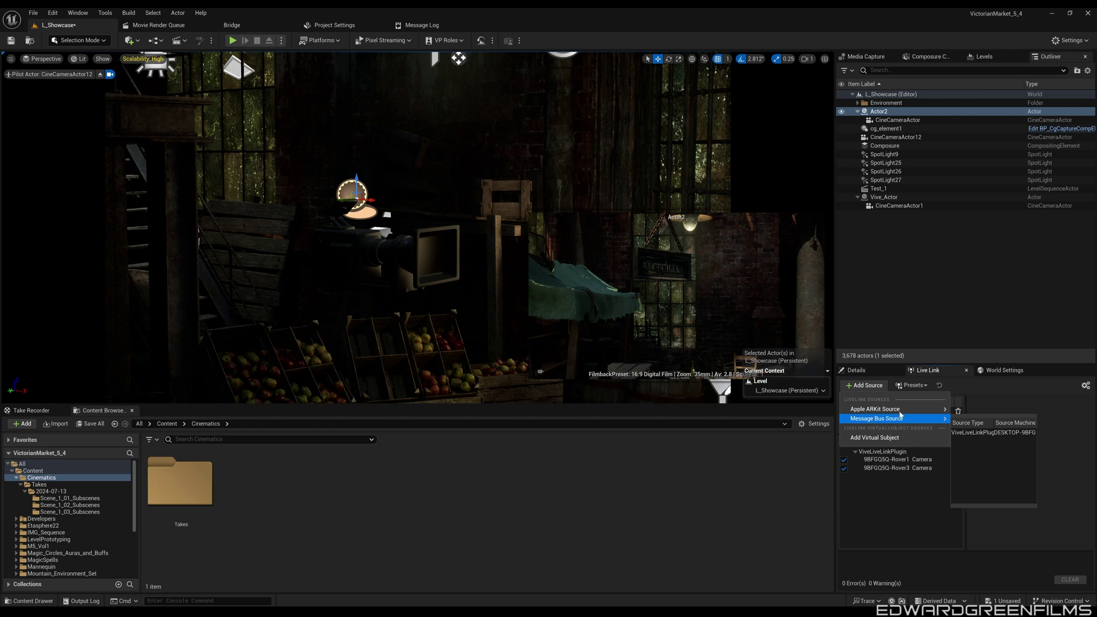
left_click(983, 432)
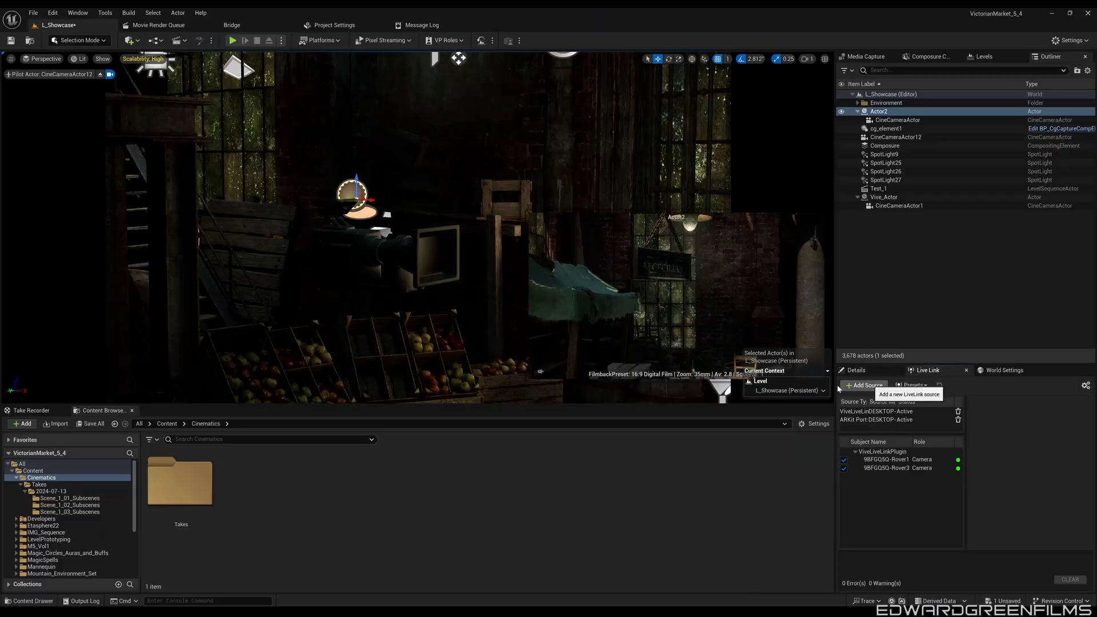
left_click(865, 386)
mouse_move(892, 418)
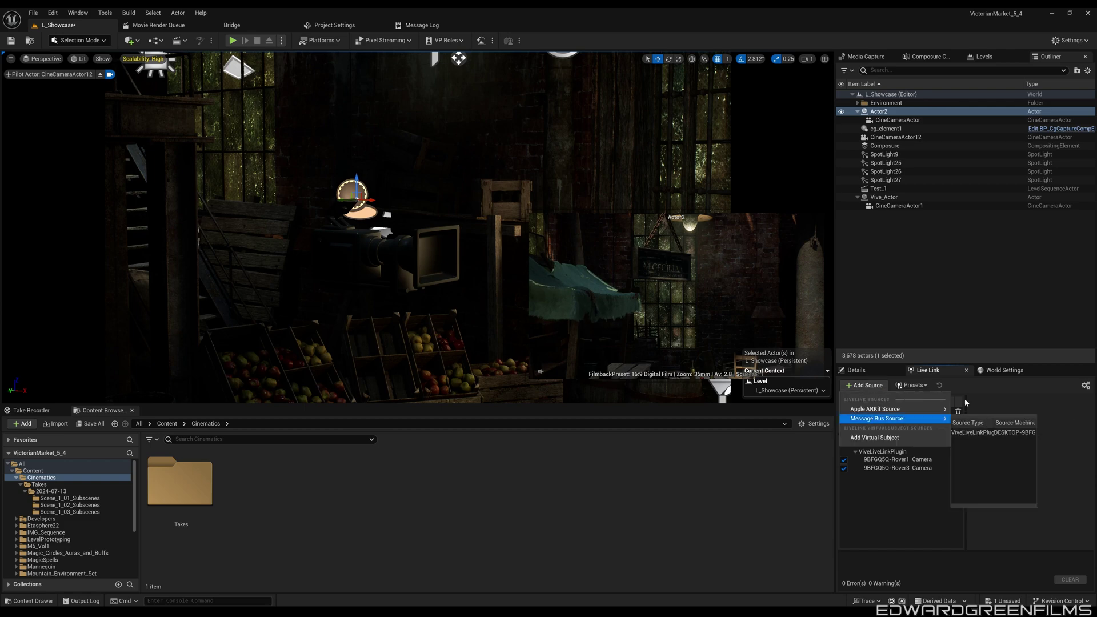
left_click(921, 342)
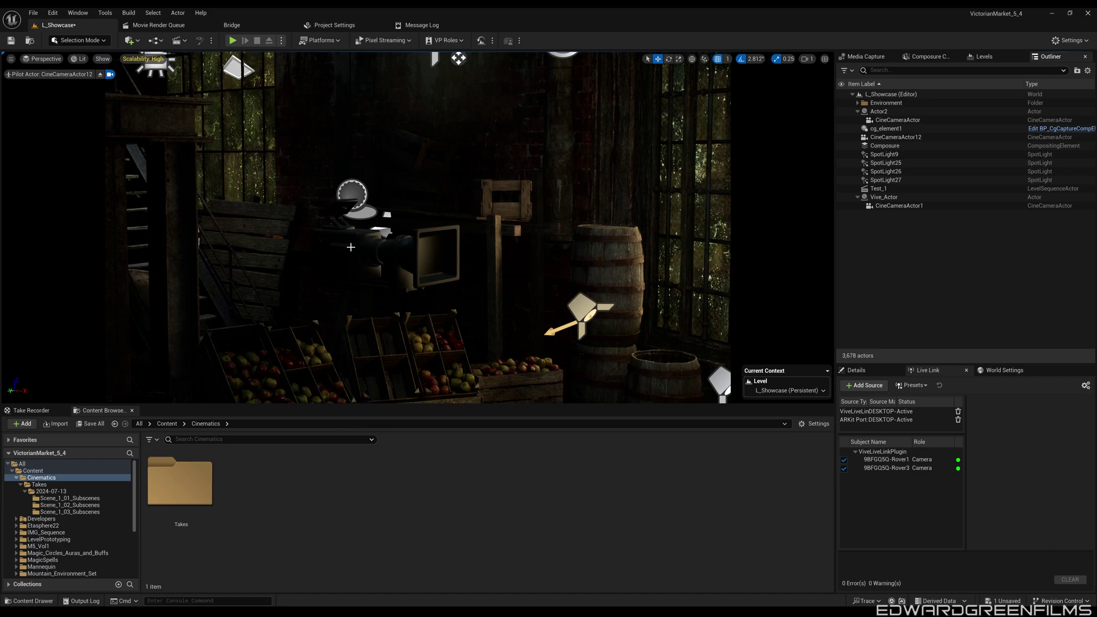
left_click(347, 188)
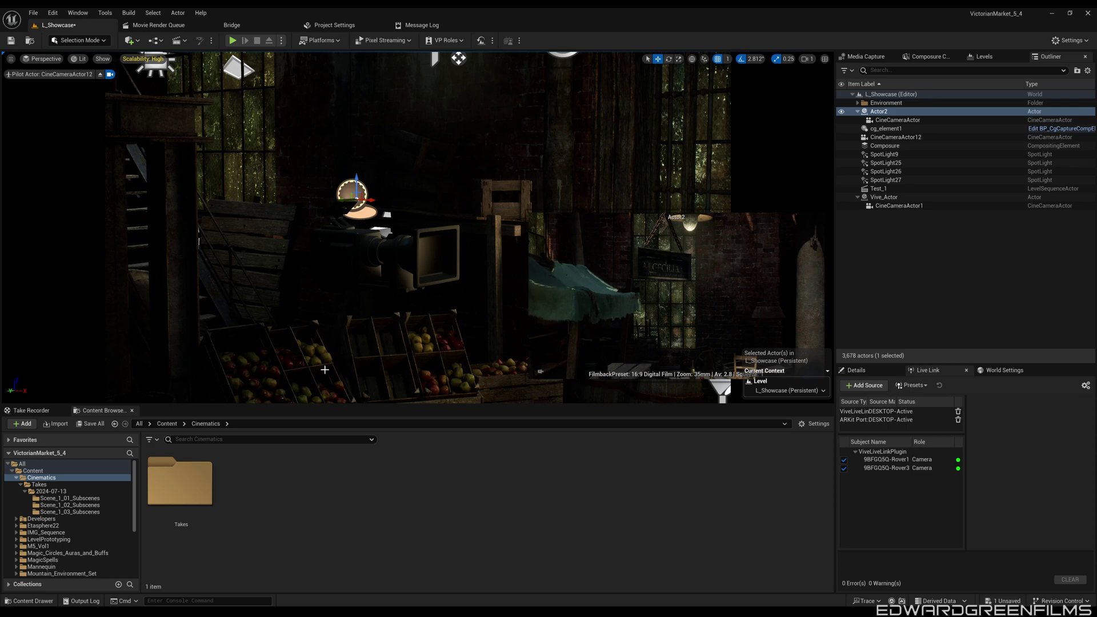
left_click(969, 229)
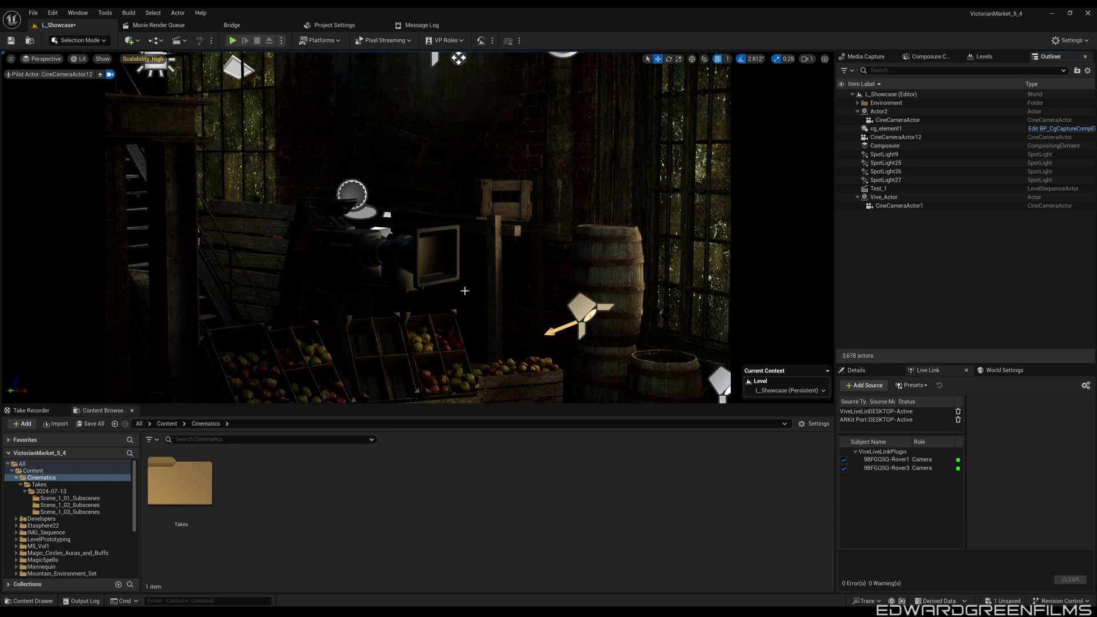
left_click(45, 59)
- Pilot CineCameraActor1 toward the apple crates and switch to game view (G) to hide editor icons
left_click(58, 177)
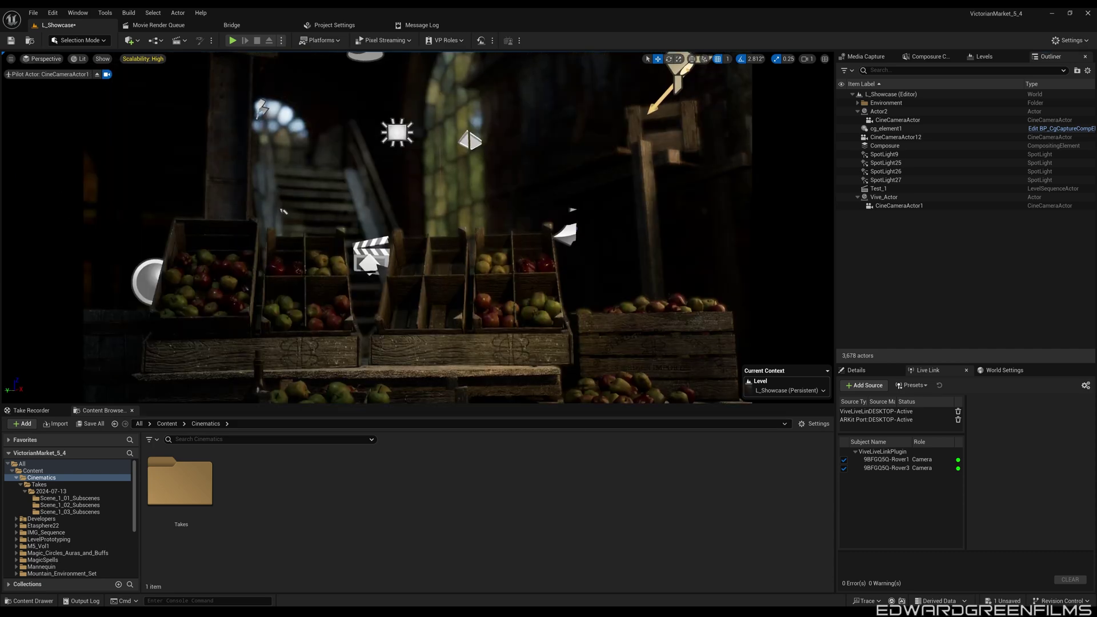
left_click(440, 317)
key("g")
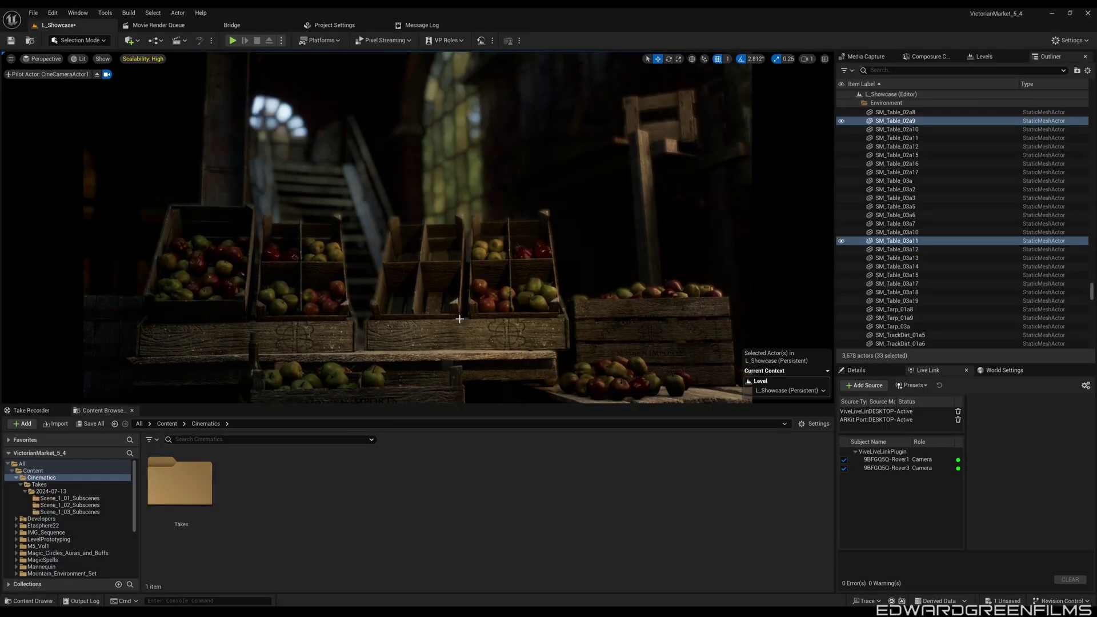
left_click(29, 410)
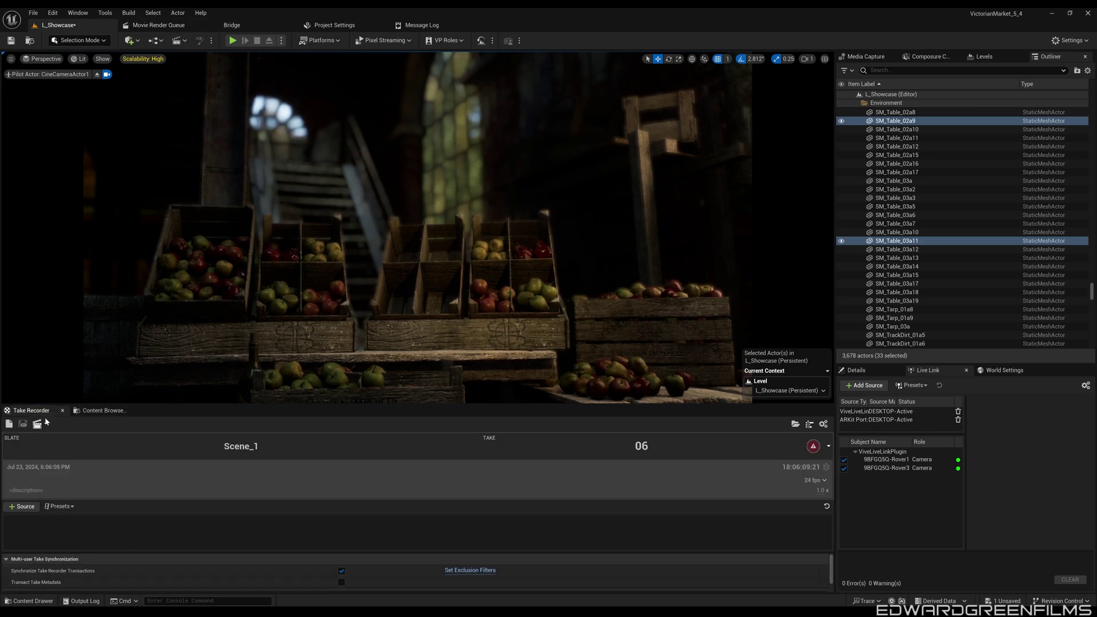
- Check the Window > Cinematics editor list, then return to the Environment folder in the Outliner
left_click(78, 12)
mouse_move(99, 58)
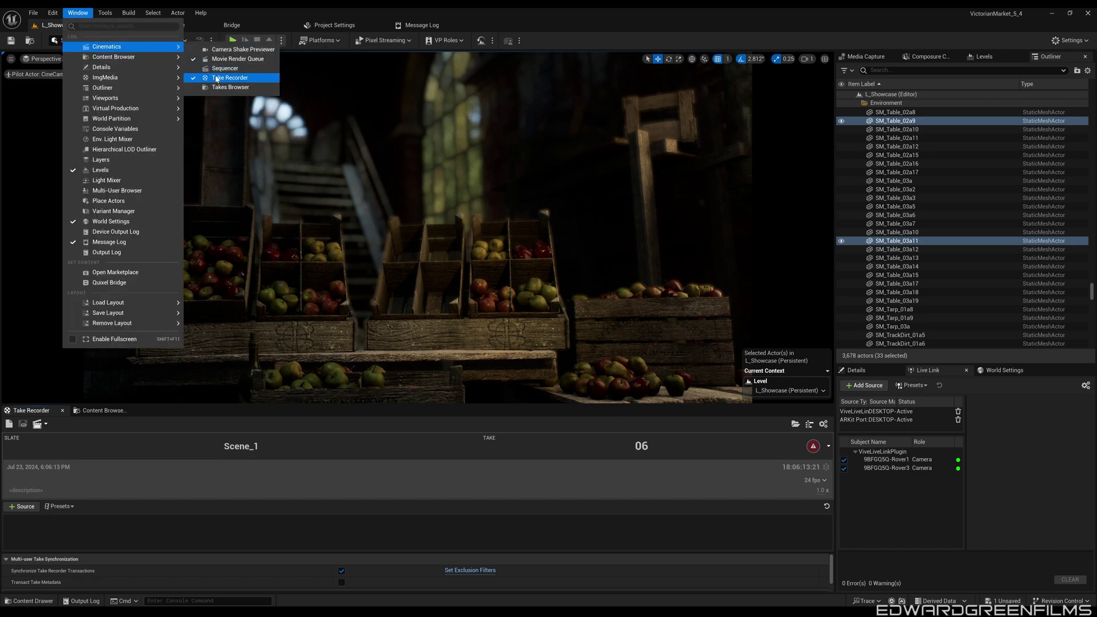
left_click(597, 21)
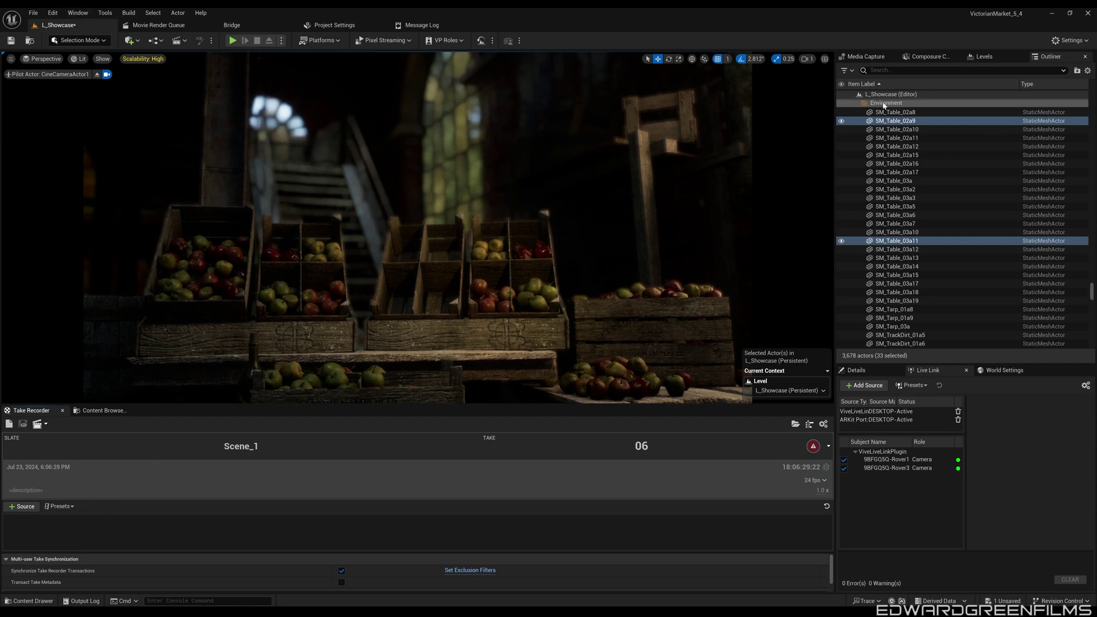
left_click(864, 105)
- Collapse Environment and drag CineCameraActor1 into the Take Recorder sources as the camera
left_click(863, 106)
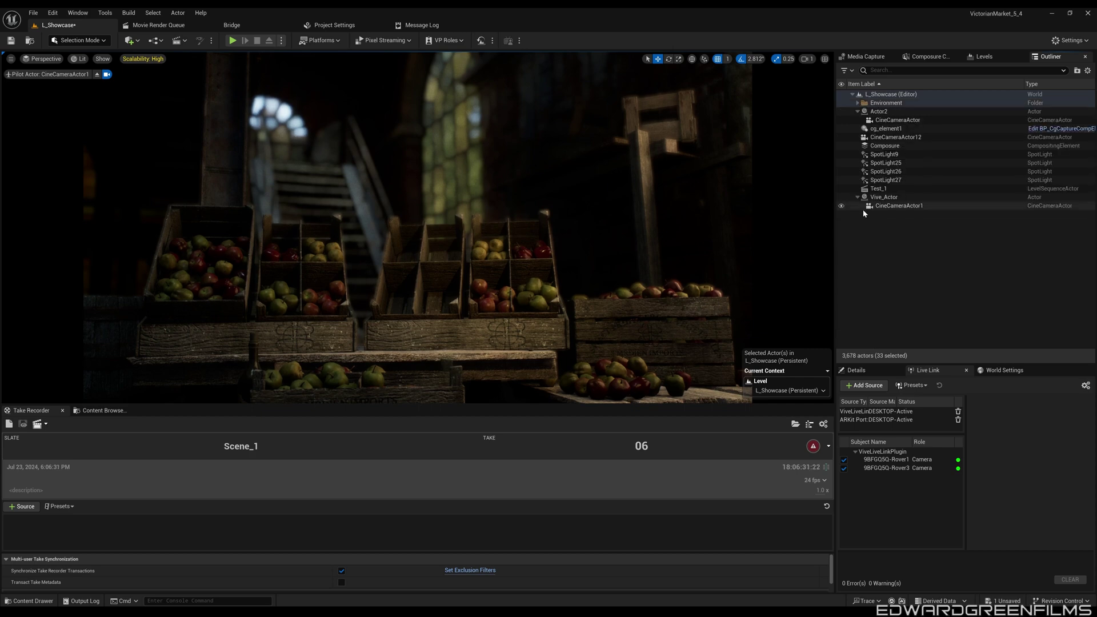
left_click(897, 206)
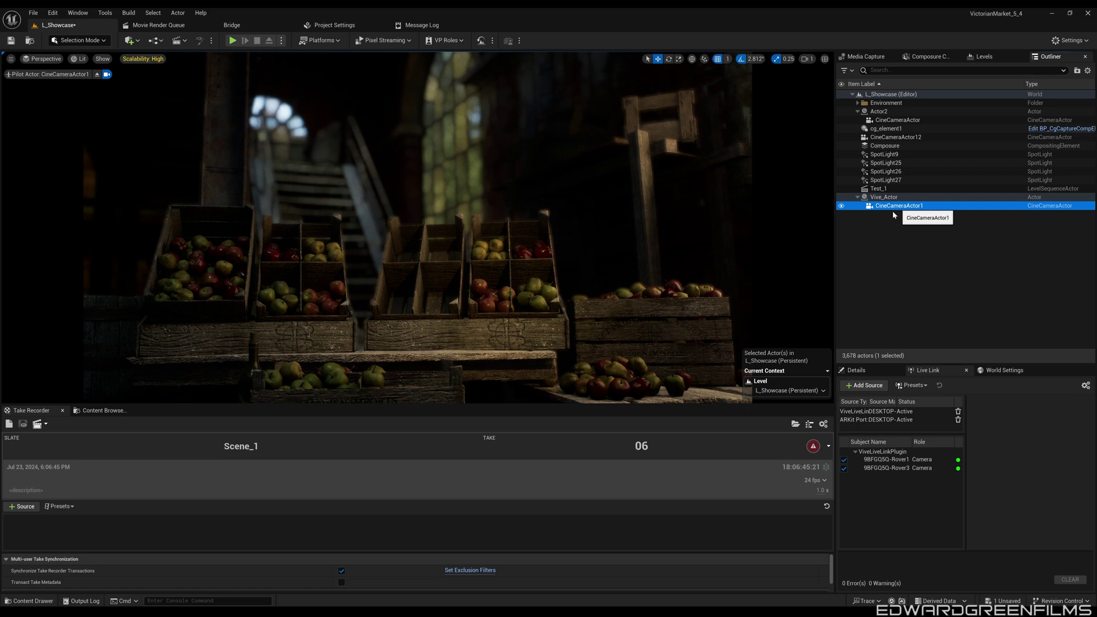
left_click_drag(900, 210, 185, 529)
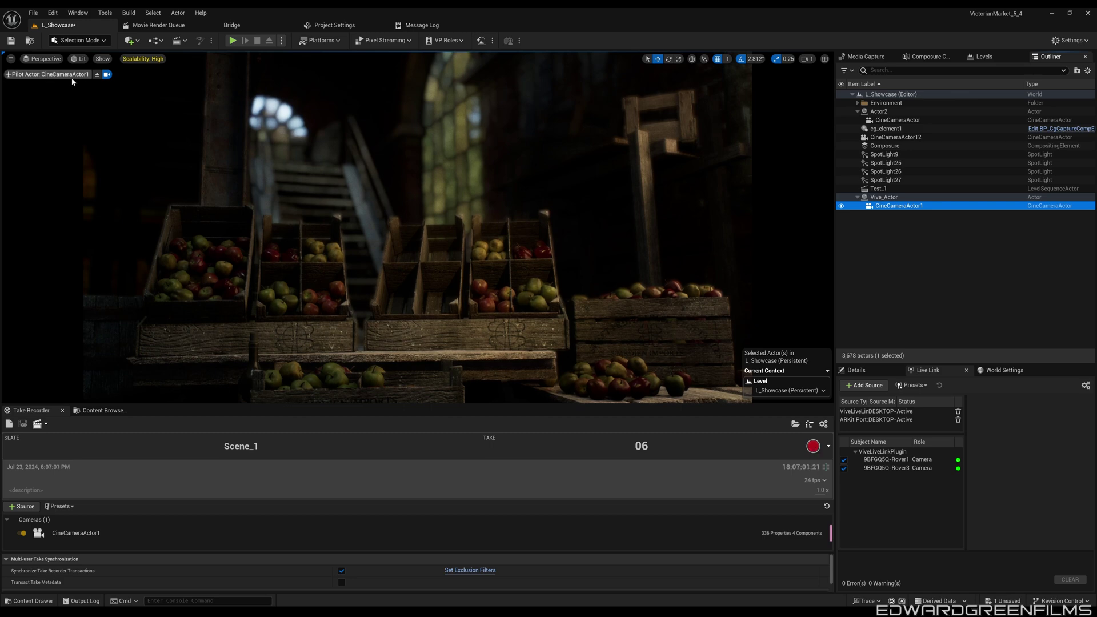
- After checking the viewport camera list, record take 6 of Scene_1 for about 18 seconds
left_click(46, 59)
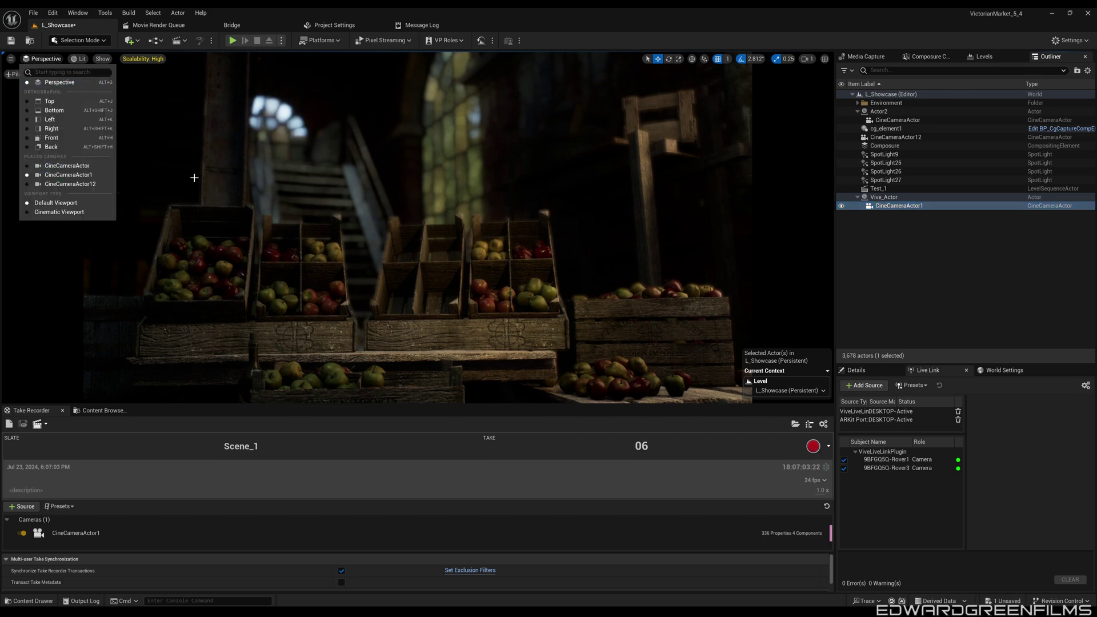
left_click(751, 443)
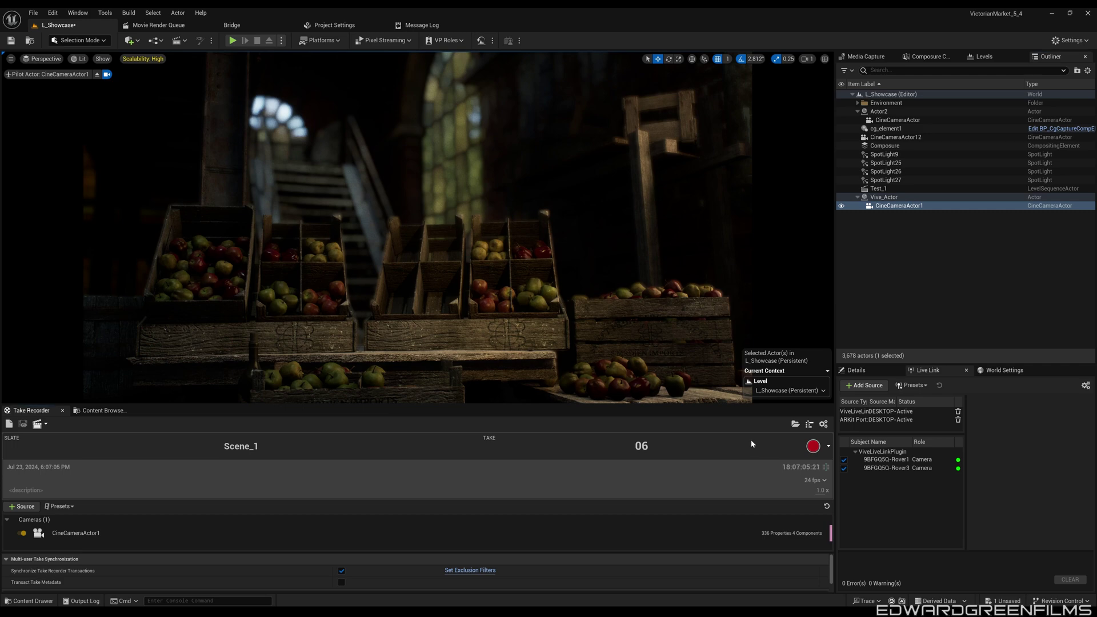
left_click(813, 447)
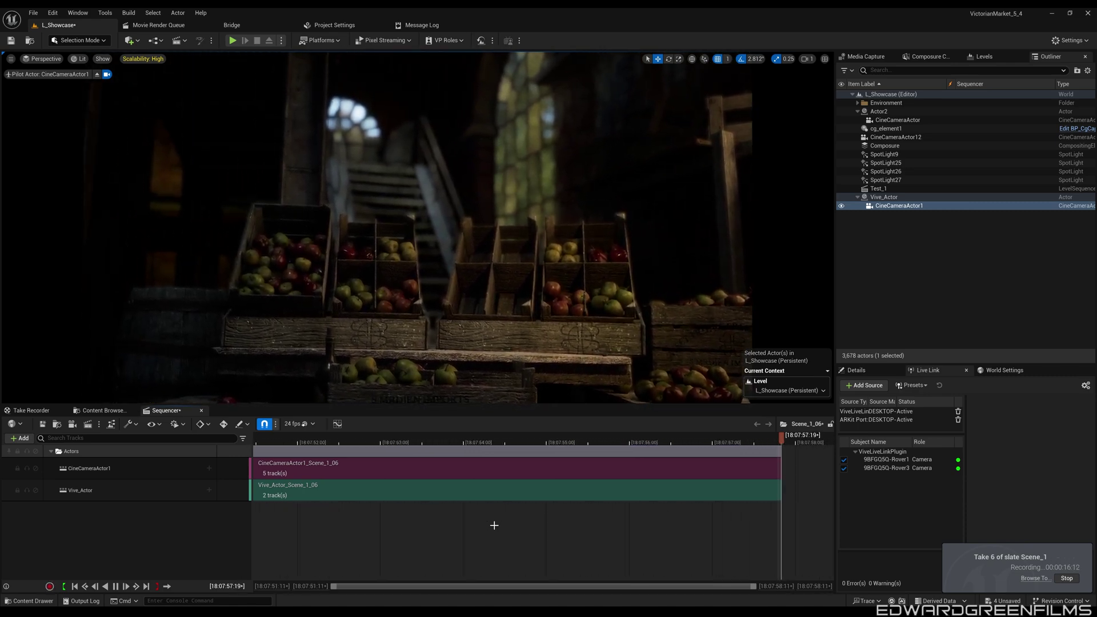
left_click(1065, 579)
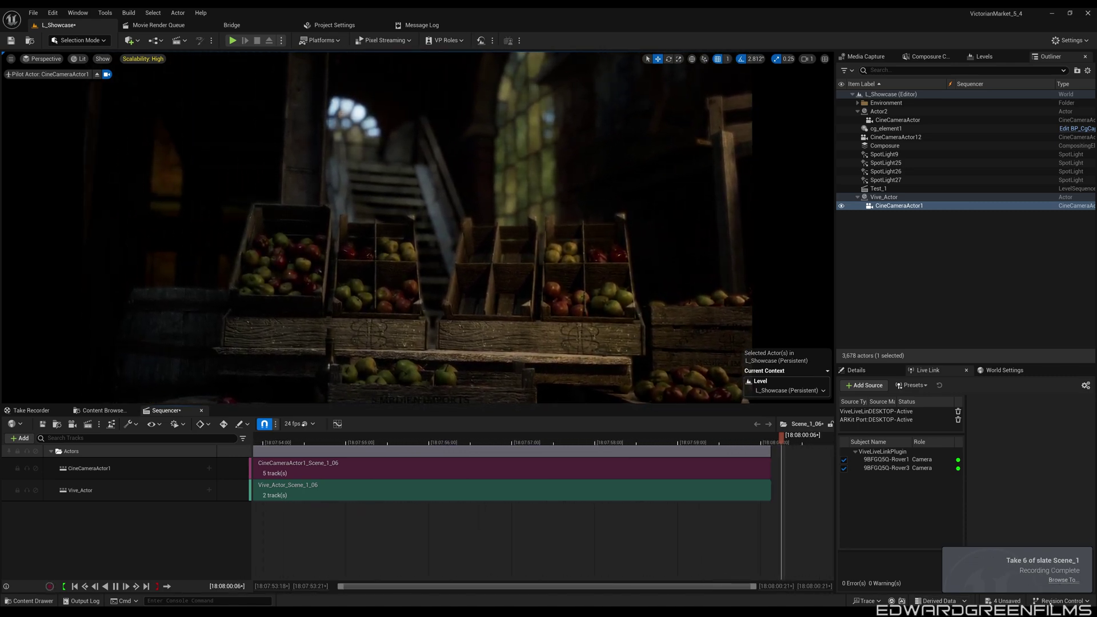
- Browse to the recorded Scene_1_06 take, open it in Sequencer and scrub through it
left_click(1063, 580)
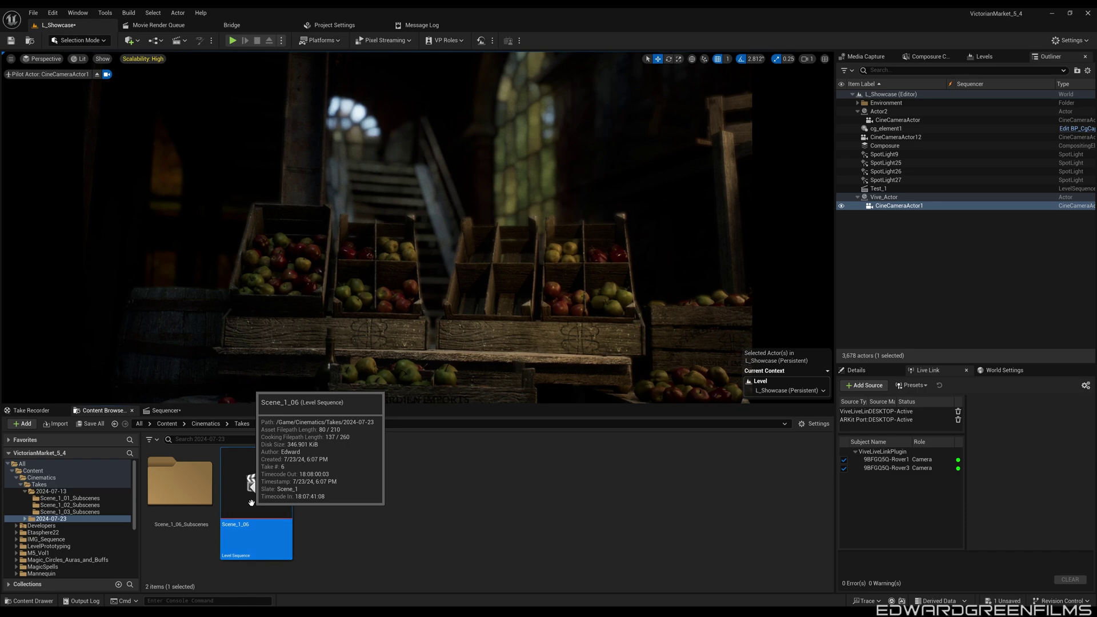
double_click(252, 503)
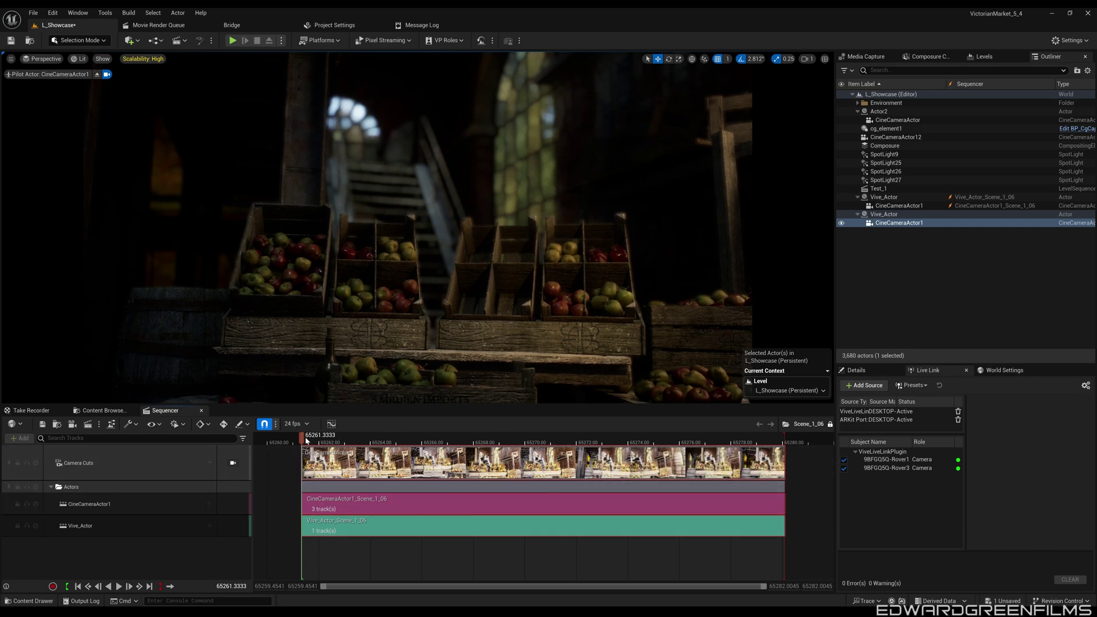
left_click_drag(609, 438, 304, 449)
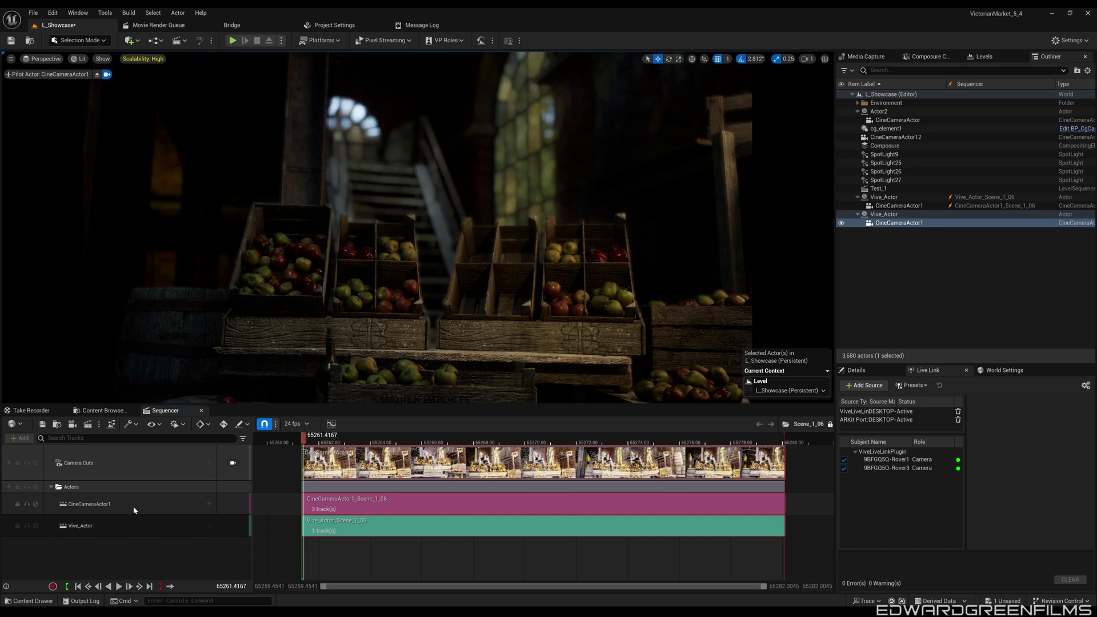
- Open the CineCameraActor1_Scene_1_06 subsequence and scrub its camera motion back to the start
double_click(377, 504)
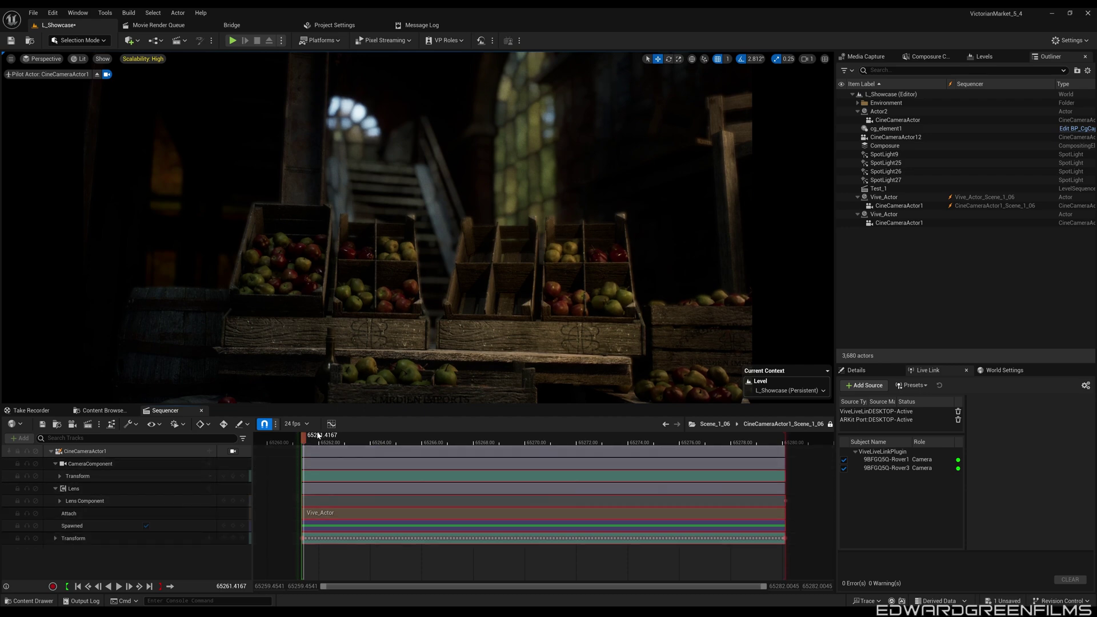
left_click_drag(315, 440, 609, 444)
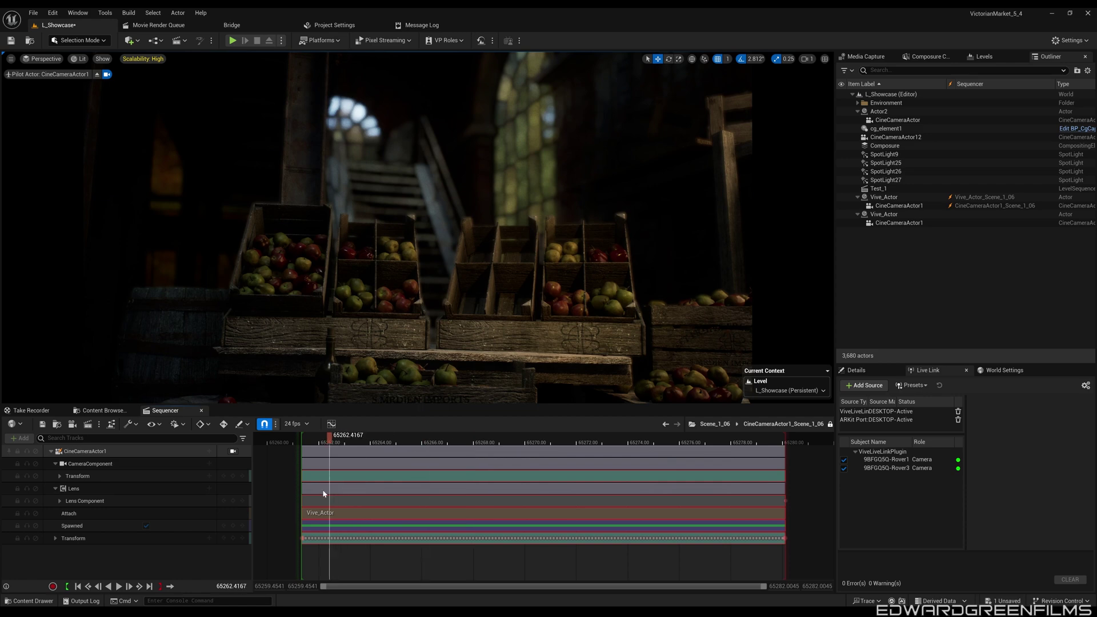
left_click_drag(324, 494, 304, 481)
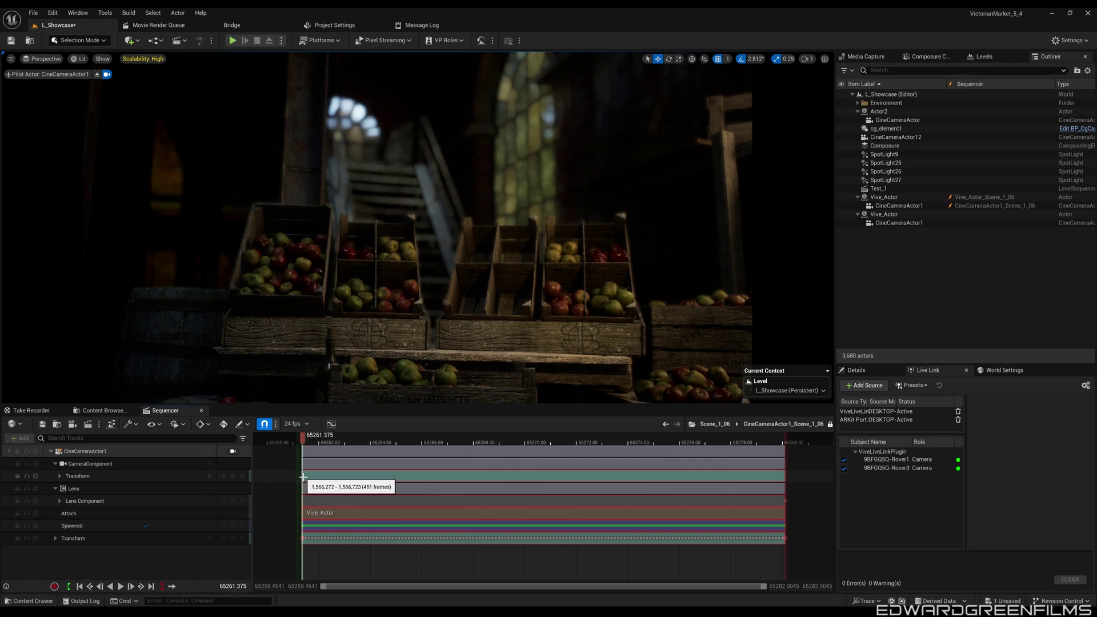
- Lock the viewport to CineCameraActor1, then scrub and play back the Scene_1_06 camera move
left_click(232, 452)
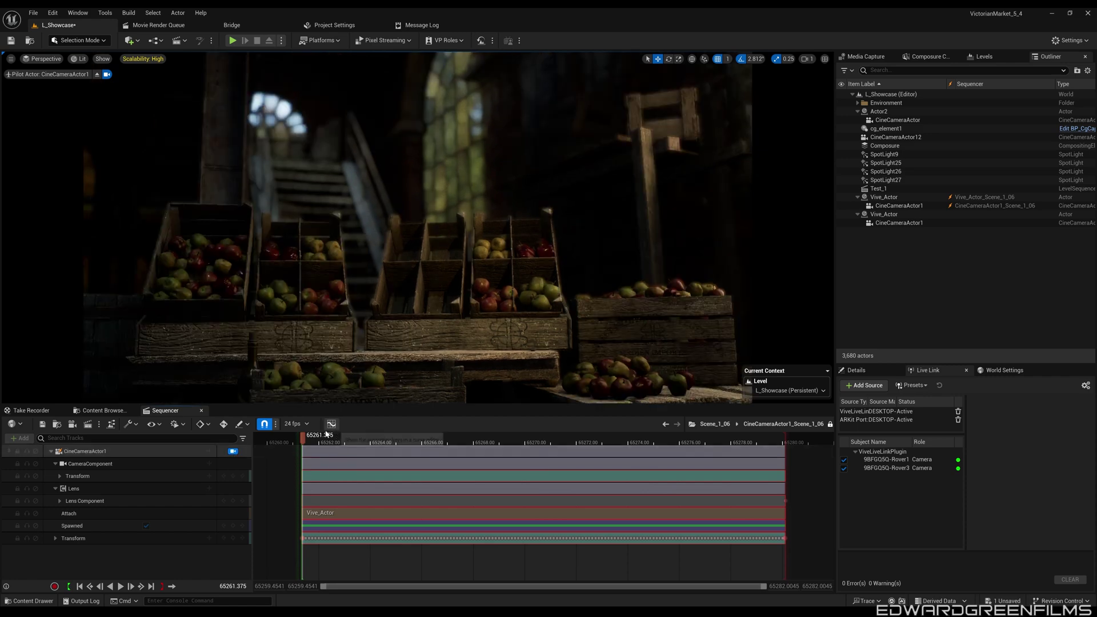
left_click_drag(307, 442, 389, 437)
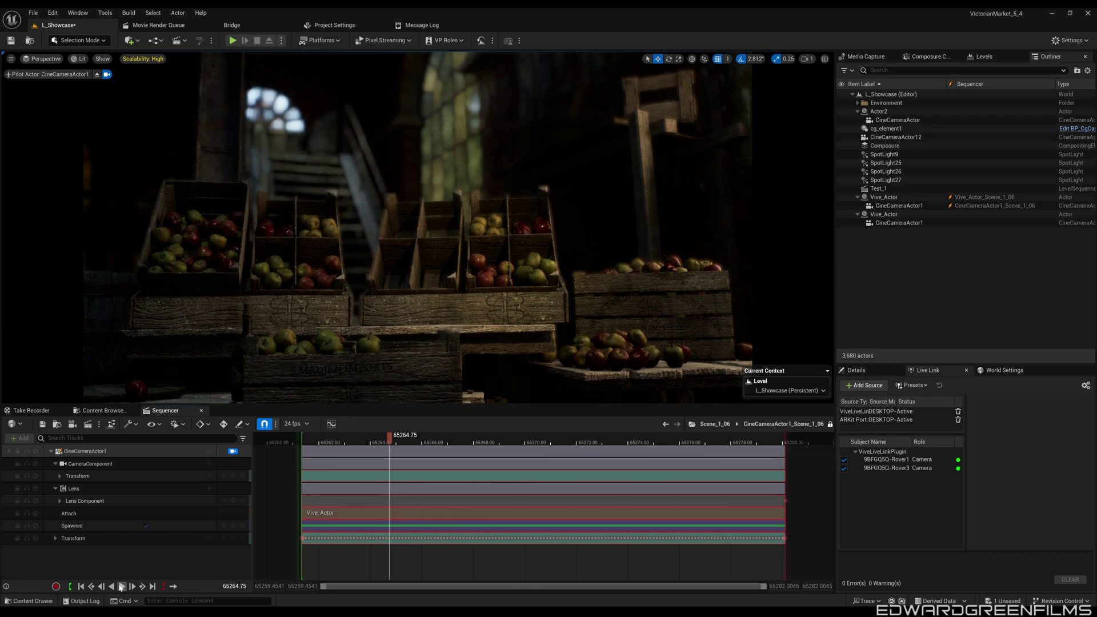
left_click(121, 587)
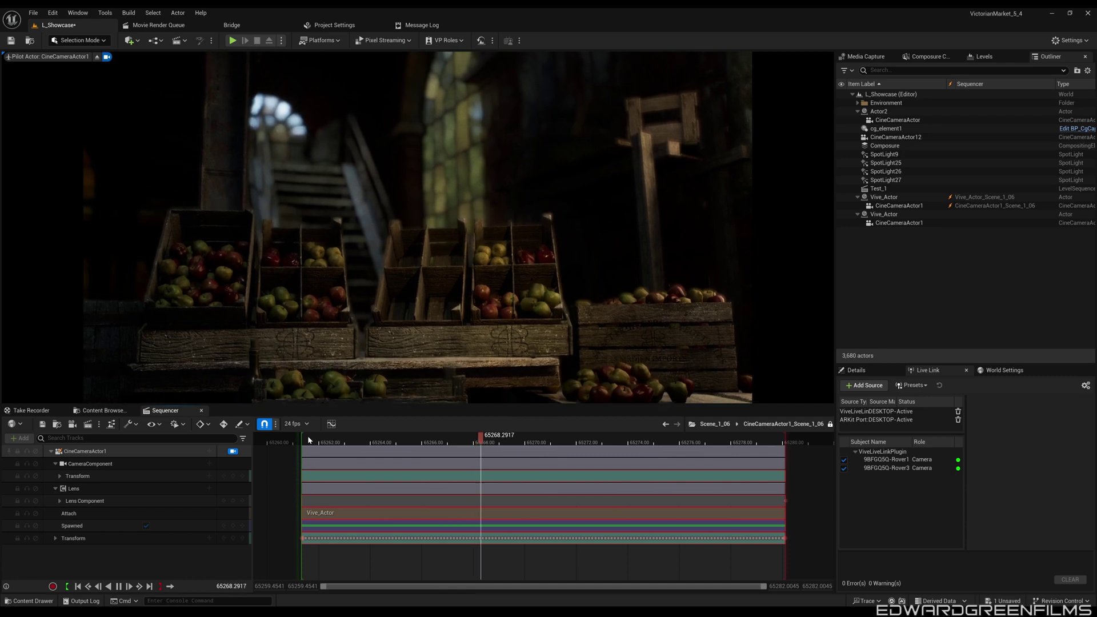
left_click(308, 435)
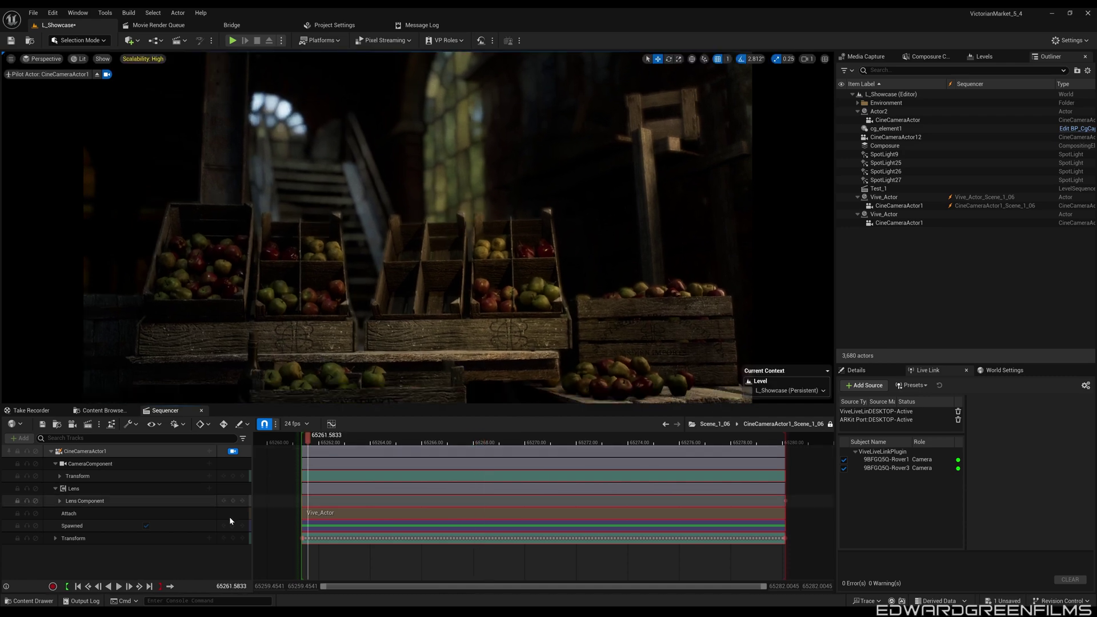
- Expand the Transform track, select the Location and Rotation keyframes, and scrub to inspect them
left_click(55, 539)
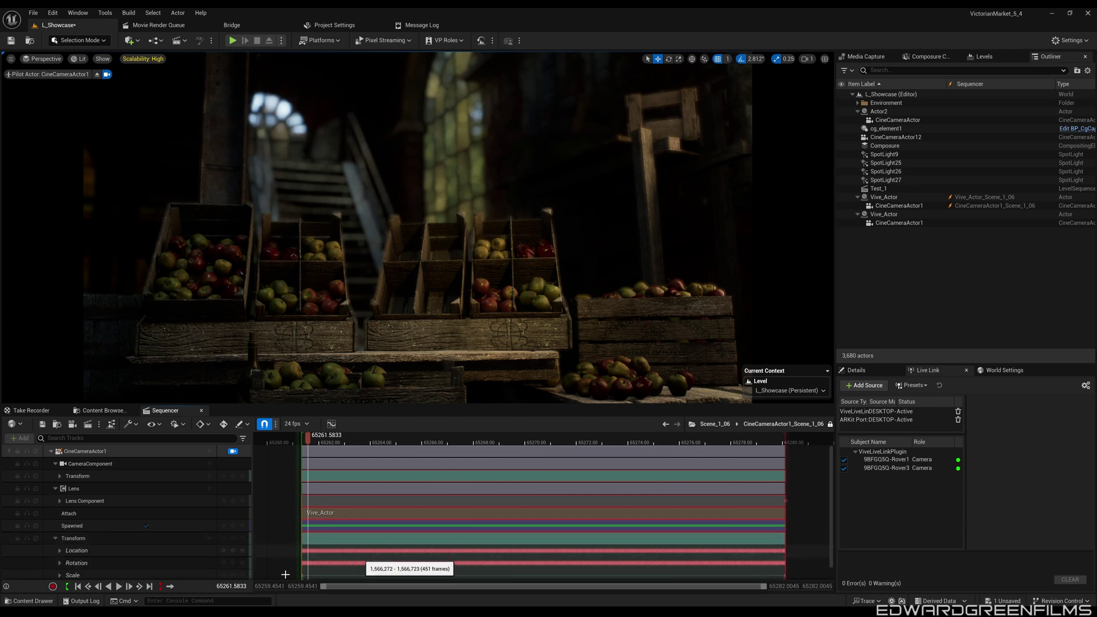
scroll(115, 566, "down", 1)
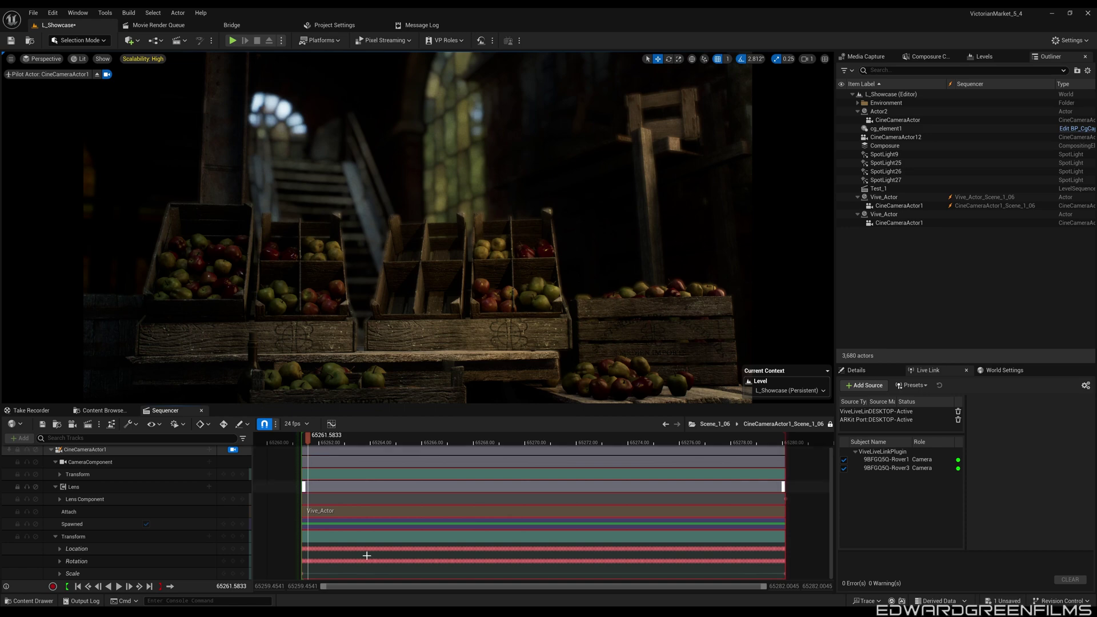
left_click_drag(358, 571, 415, 549)
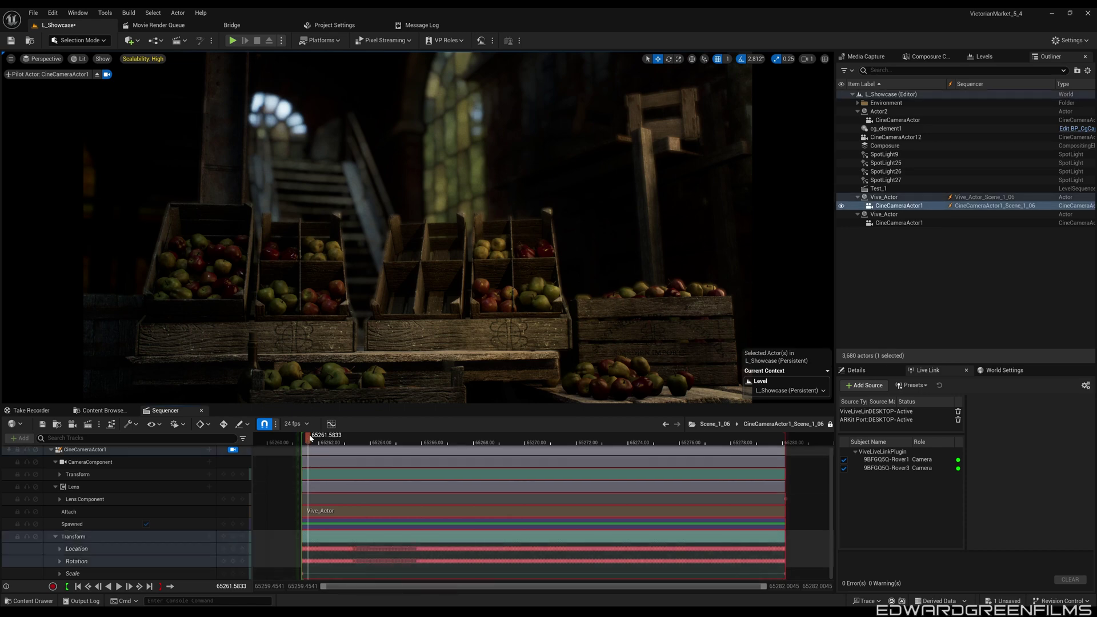
left_click_drag(309, 437, 632, 437)
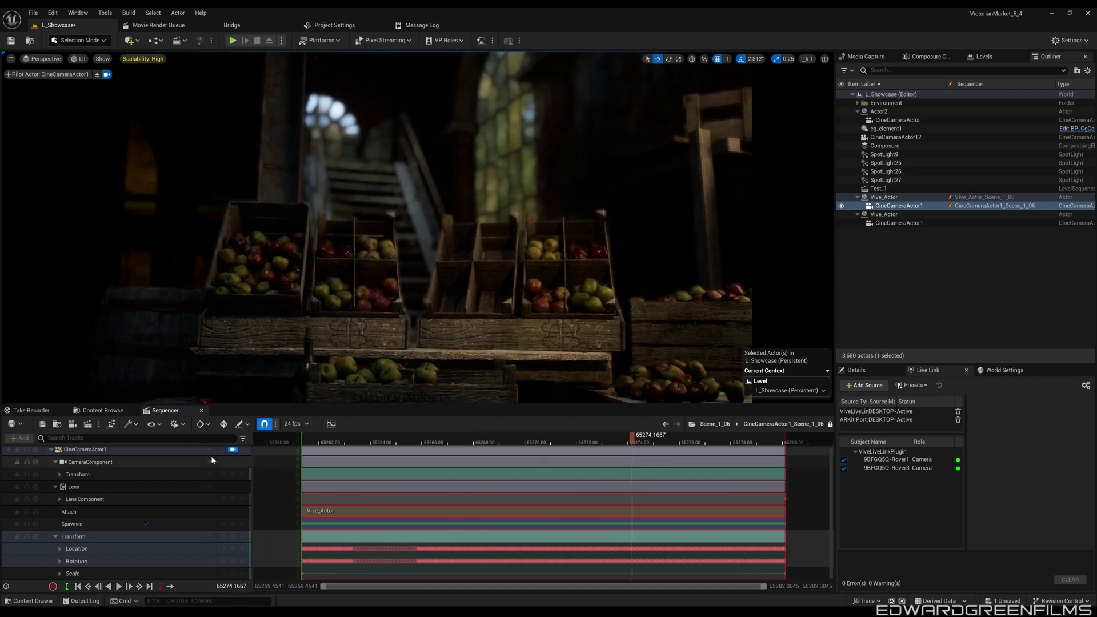